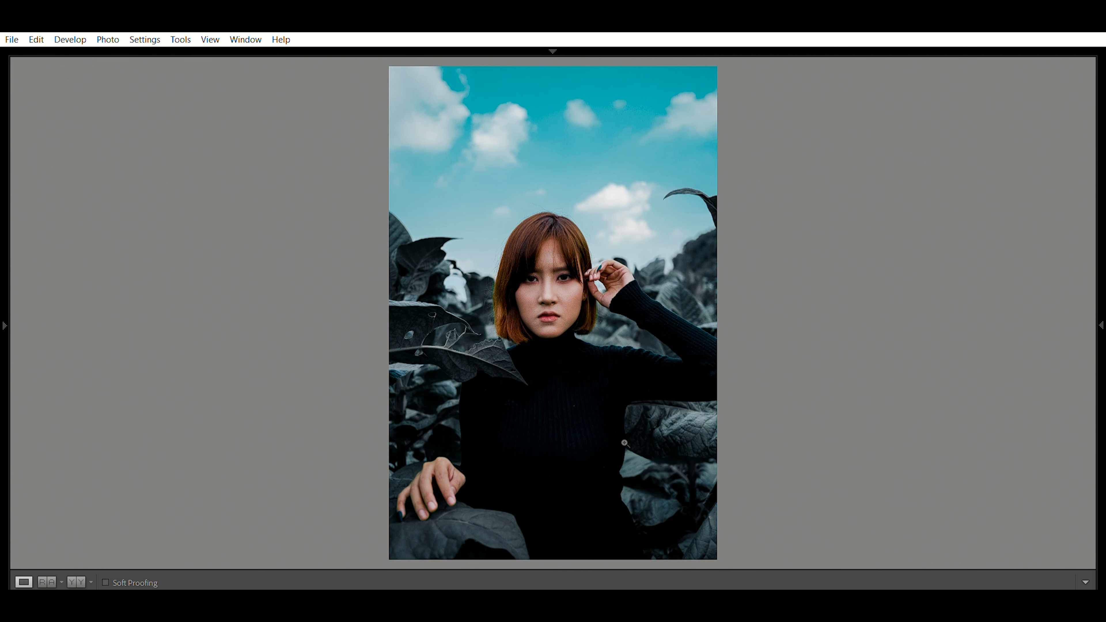
Compare the edited portrait with its original, reset all its develop settings, and show the before and after versions side by side
key("F8")
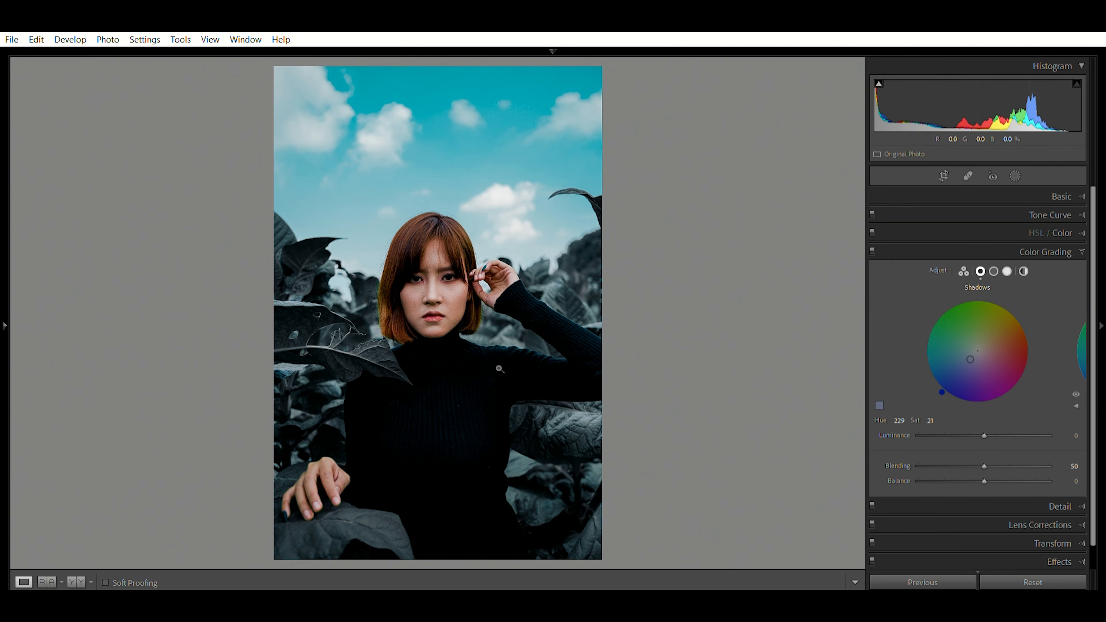
key("backslash")
key("backslash")
left_click(1033, 582)
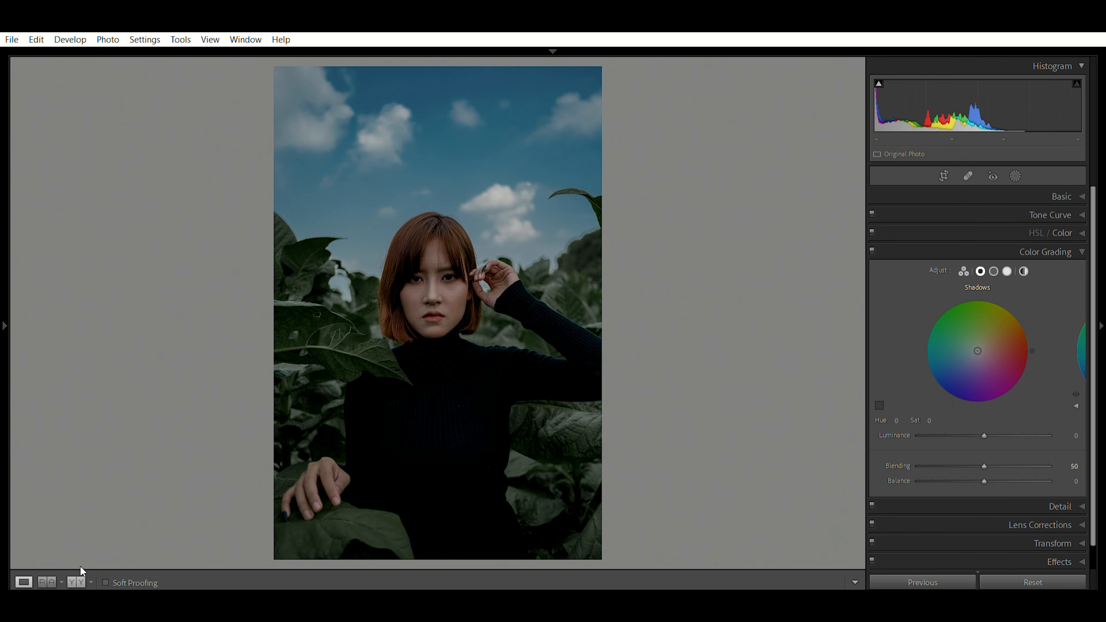
left_click(76, 582)
In the basic adjustments, set Exposure to +0.90, Highlights to +46 and Vibrance to +17
key("ctrl+1")
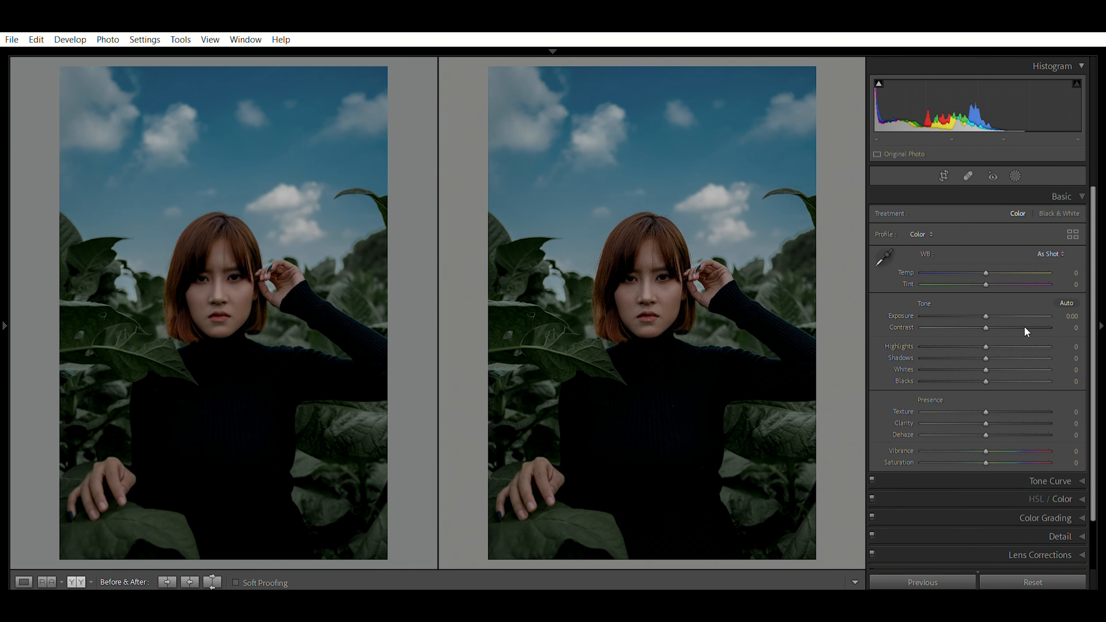
scroll(987, 303, "up", 7)
scroll(987, 304, "up", 2)
mouse_move(987, 339)
left_mouse_down()
mouse_move(1014, 327)
mouse_move(1002, 337)
left_mouse_up()
mouse_move(989, 438)
left_mouse_down()
mouse_move(1003, 438)
mouse_move(996, 450)
left_mouse_up()
left_click(649, 257)
left_click(644, 259)
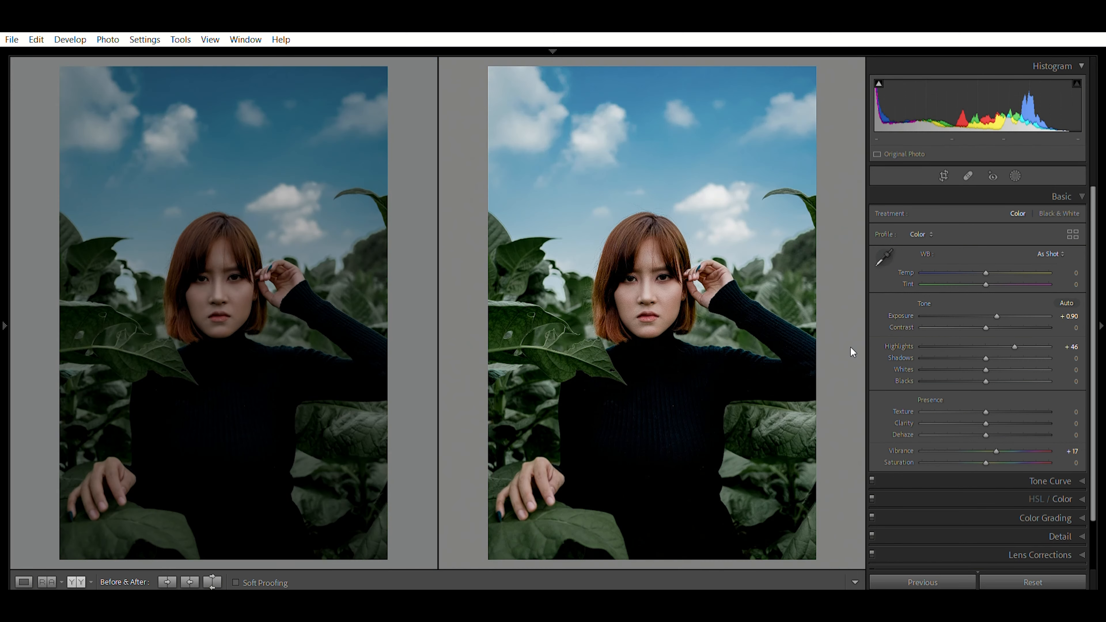
Add highlight, midtone and shadow points to the overall point curve, pulling the shadow point slightly below the diagonal
left_click(976, 481)
left_click(968, 231)
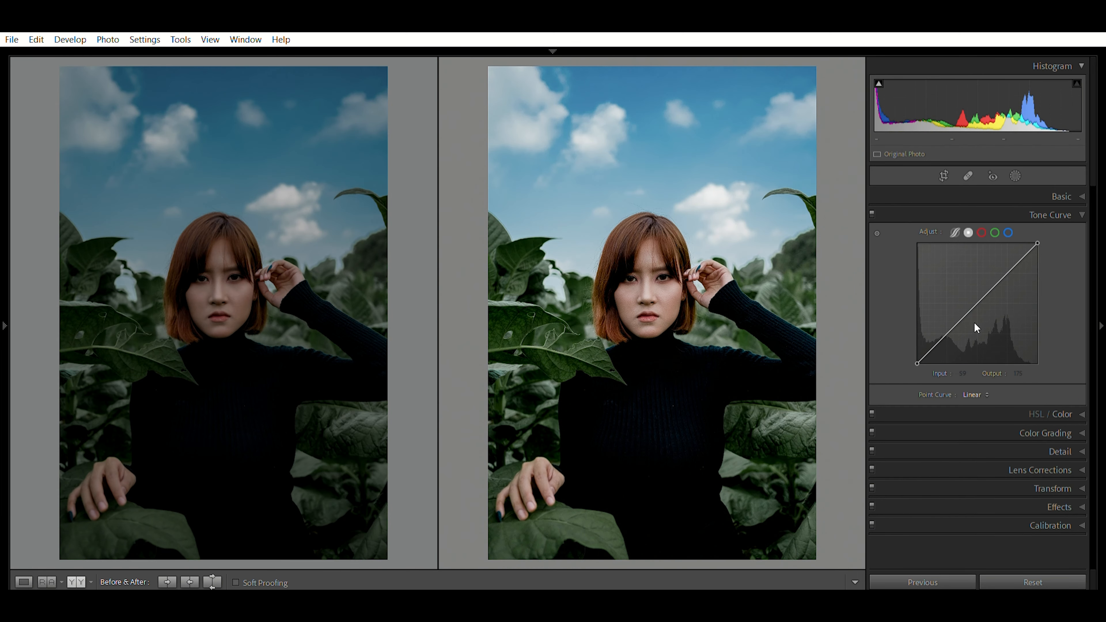
left_click(1016, 265)
left_click(982, 300)
left_click_drag(955, 326, 955, 334)
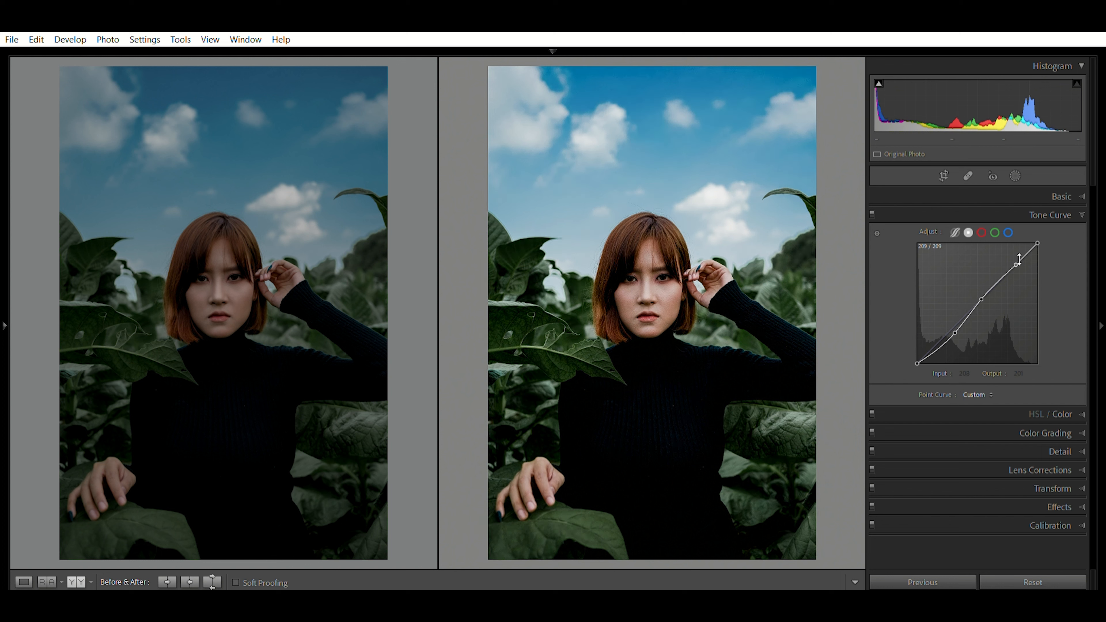
left_click(982, 232)
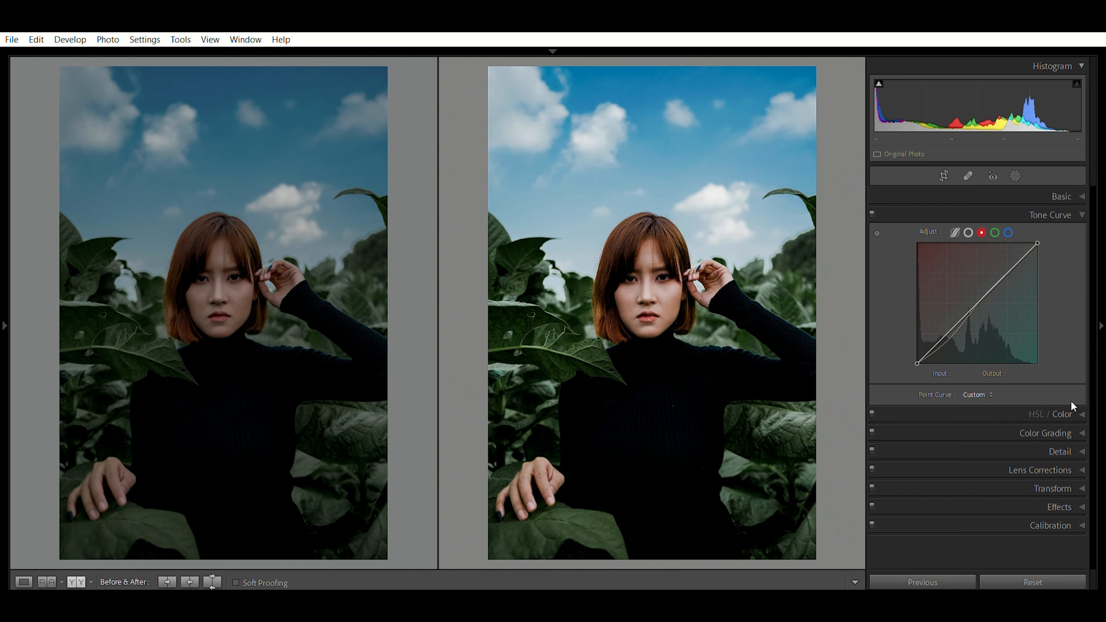
Desaturate the leaves by setting the green Hue to +100 and the green Saturation to -100
left_click(1070, 412)
scroll(958, 368, "down", 2)
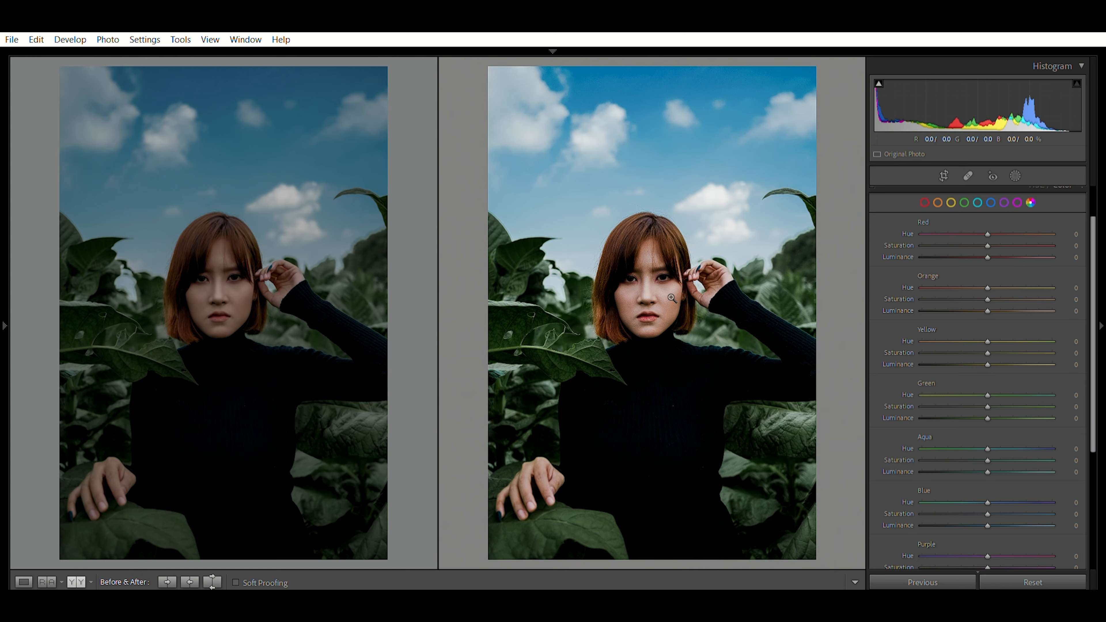
left_click(542, 321)
left_click(1053, 395)
left_click(632, 332)
left_click_drag(989, 406, 847, 399)
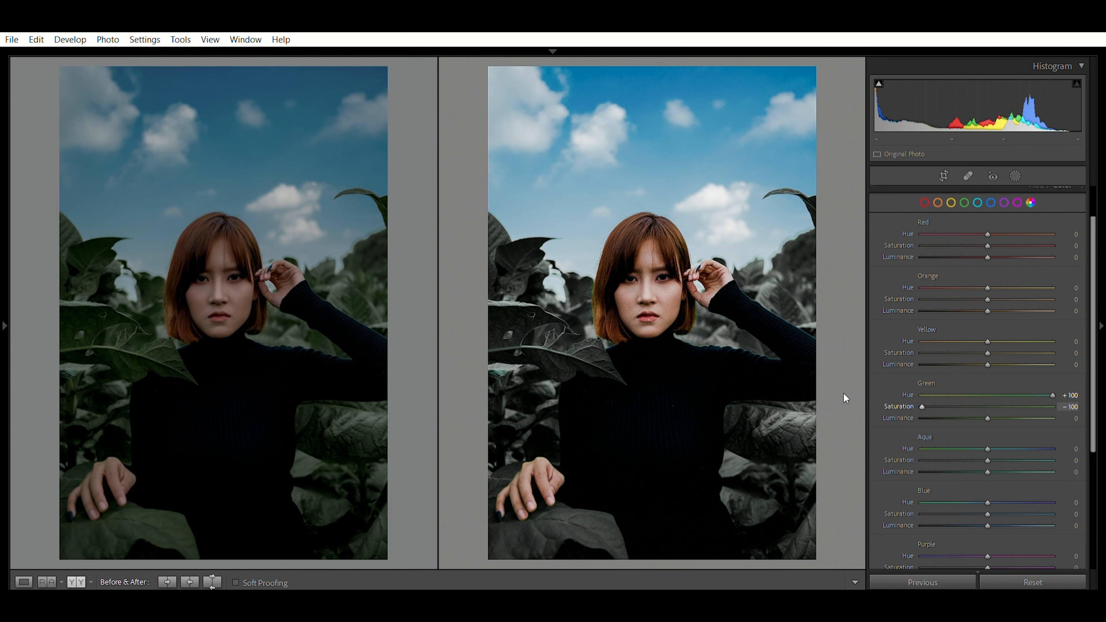
Reset and reapply the green Hue of +100 while zoomed in on the leaves, and set the green Luminance to +40
double_click(908, 395)
left_click(590, 366)
left_click_drag(988, 394, 1103, 381)
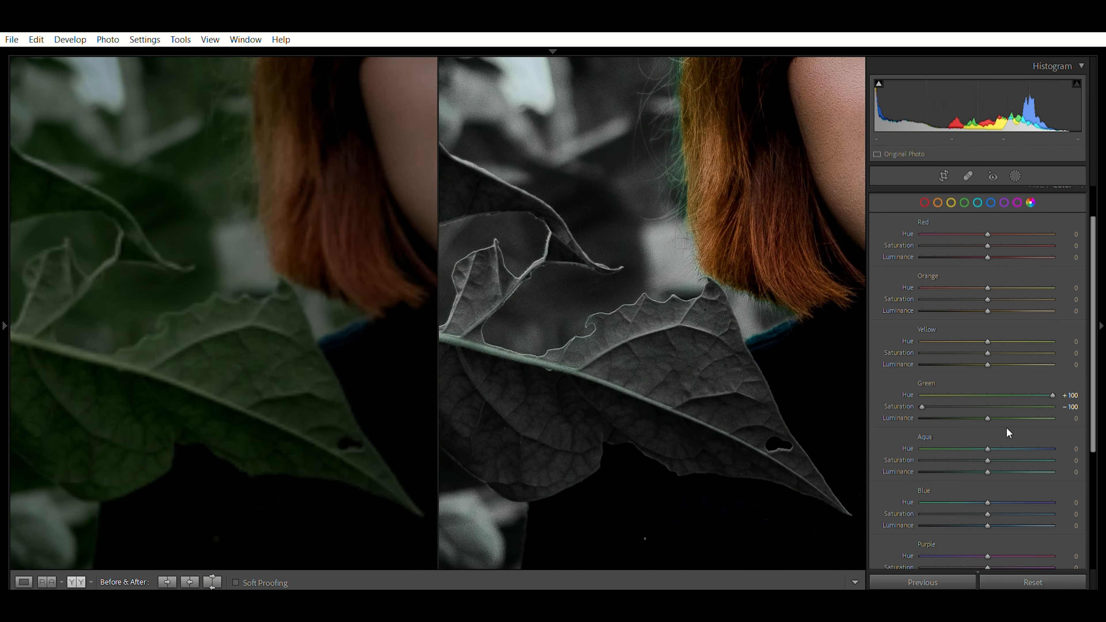
left_click_drag(1008, 418, 1011, 407)
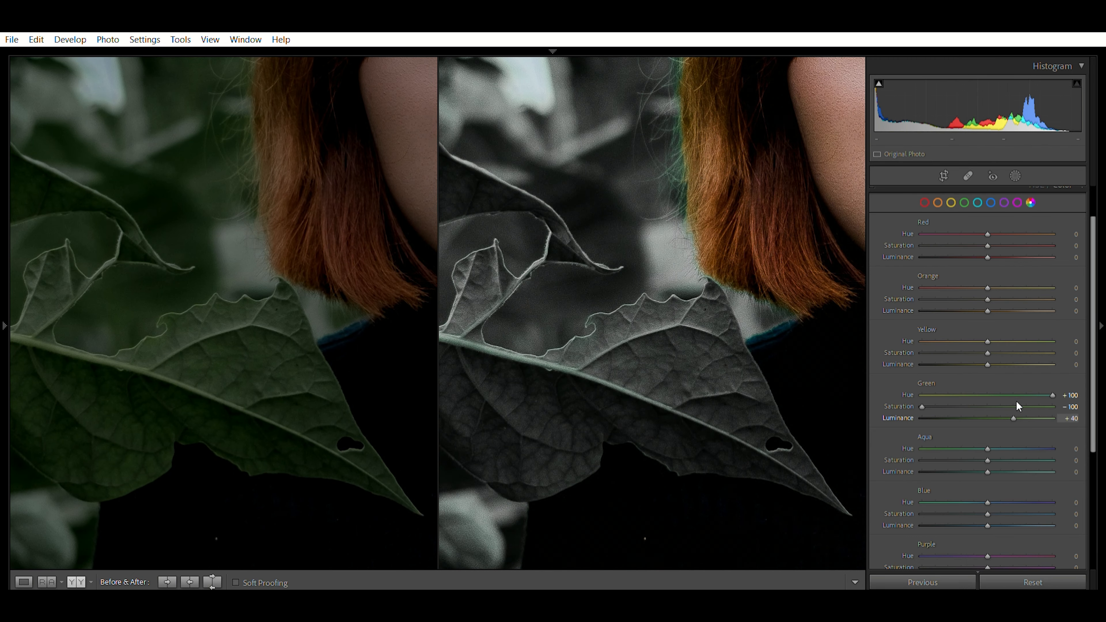
left_click(575, 326)
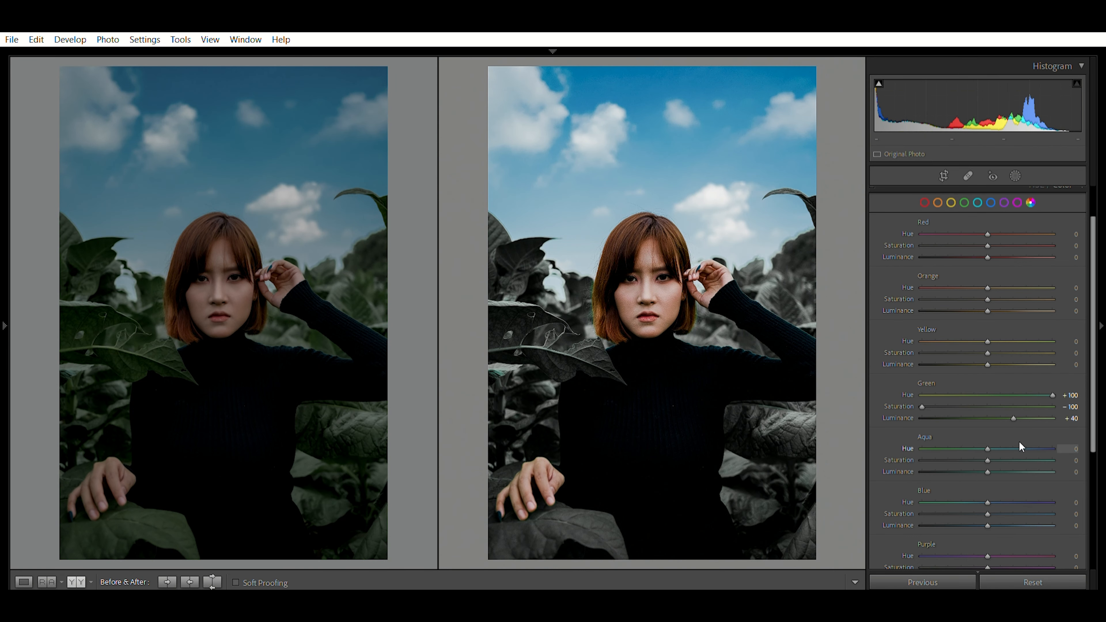
Set the aqua Hue to +100 and the aqua Saturation to +42
left_click_drag(988, 449, 1022, 448)
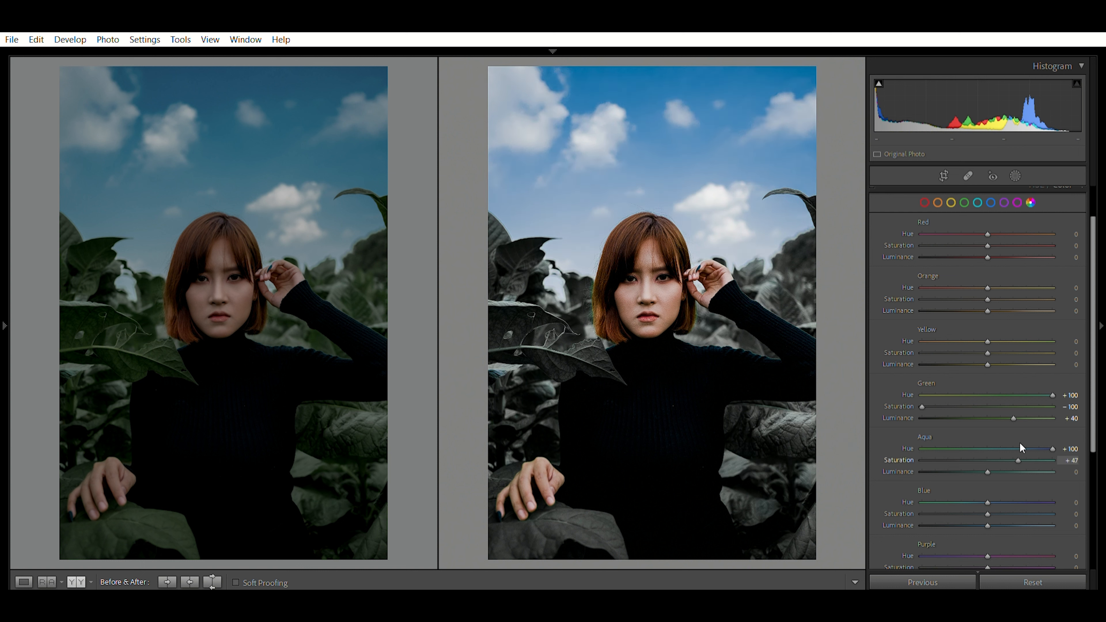
left_click(637, 170)
left_click(638, 170)
Shift the sky towards teal by setting the blue Hue to -37
scroll(1092, 384, "down", 1)
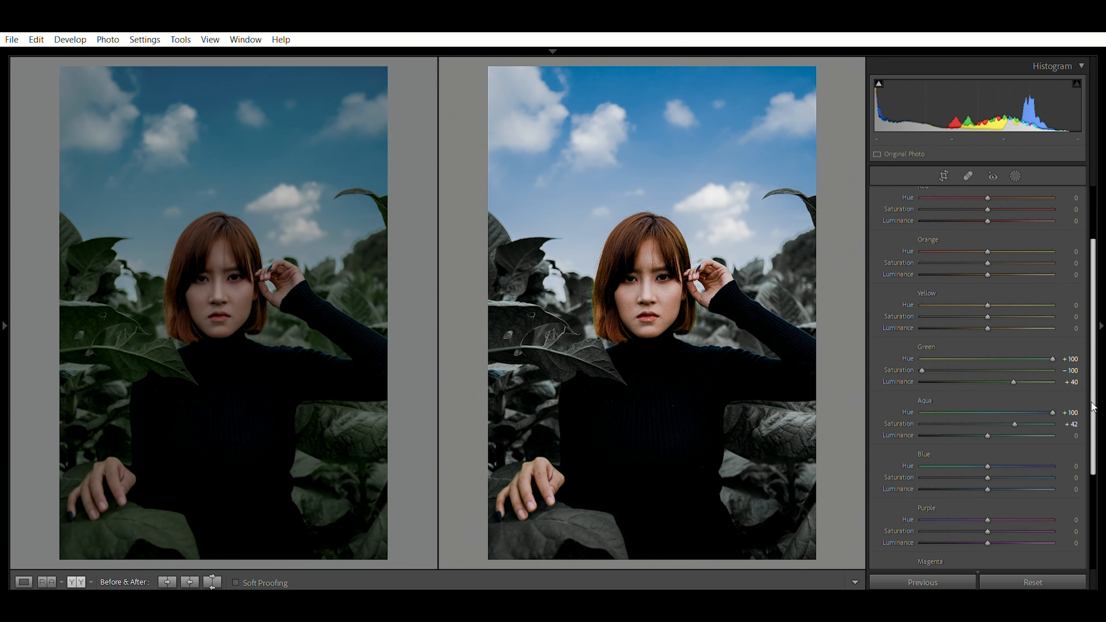
mouse_move(959, 460)
left_mouse_down()
mouse_move(975, 457)
mouse_move(964, 456)
left_mouse_up()
left_click(681, 178)
left_click(682, 177)
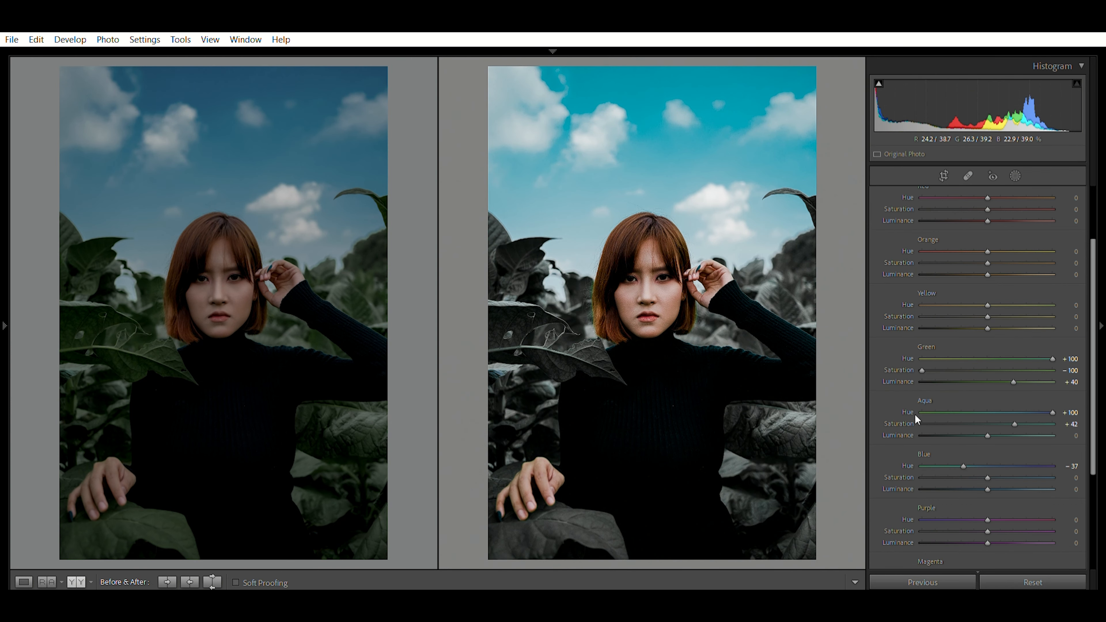
Set the Saturation of both purple and magenta to -100
scroll(998, 425, "down", 3)
left_click_drag(988, 434, 775, 445)
left_click_drag(990, 485, 849, 487)
left_click(630, 345)
left_click(630, 346)
In the camera calibration, set the Green Primary Saturation to +71 and the Blue Primary Saturation to -27
scroll(1021, 484, "down", 1)
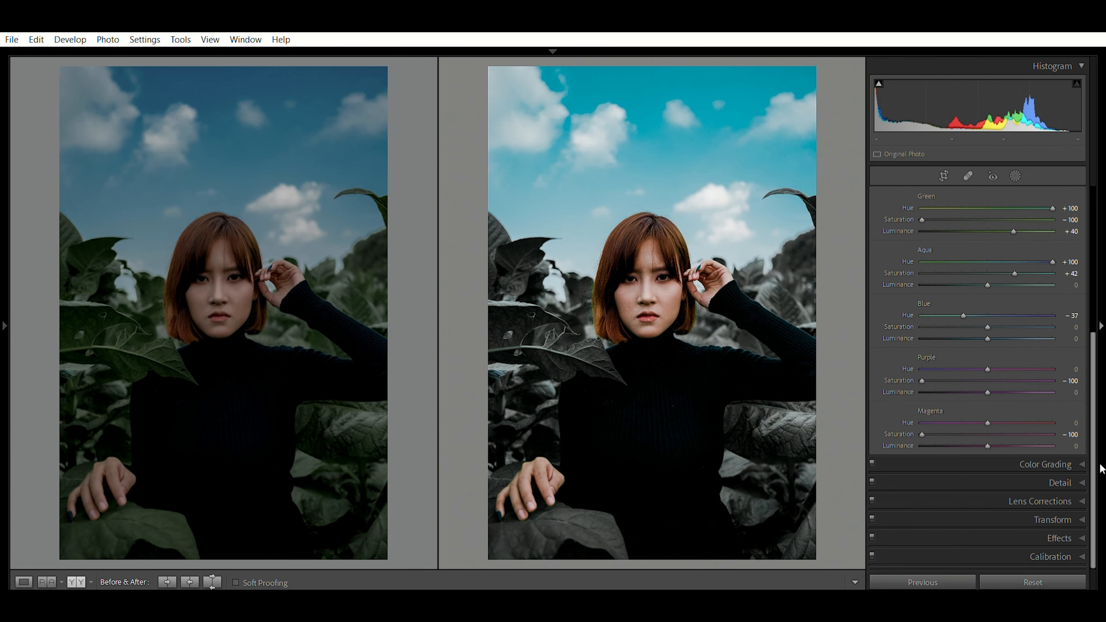
left_click(1045, 557)
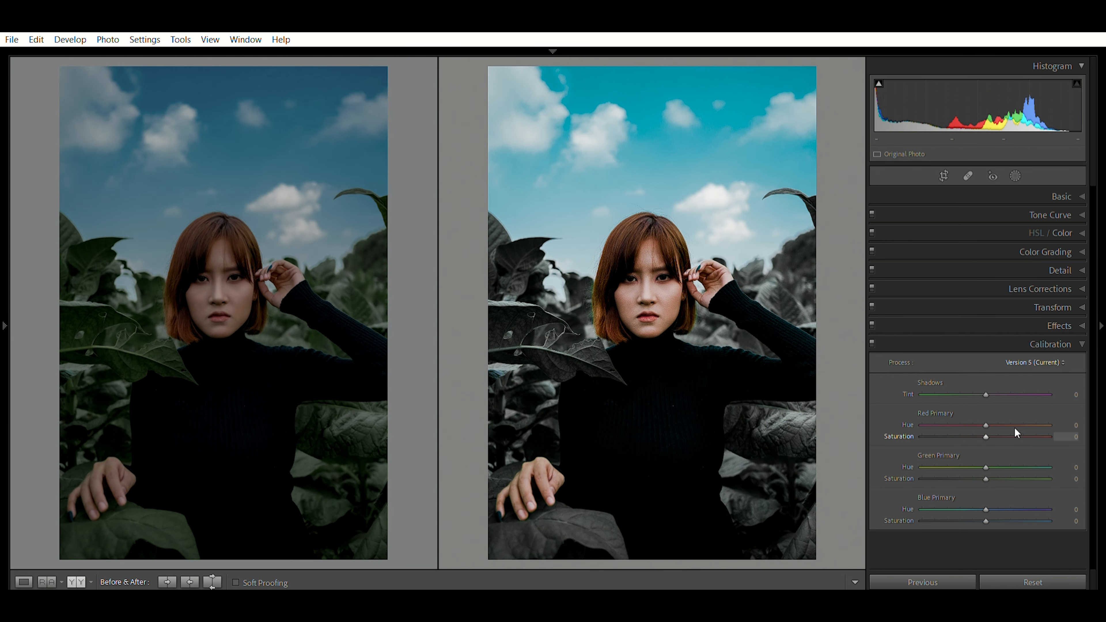
left_click_drag(986, 468, 1030, 464)
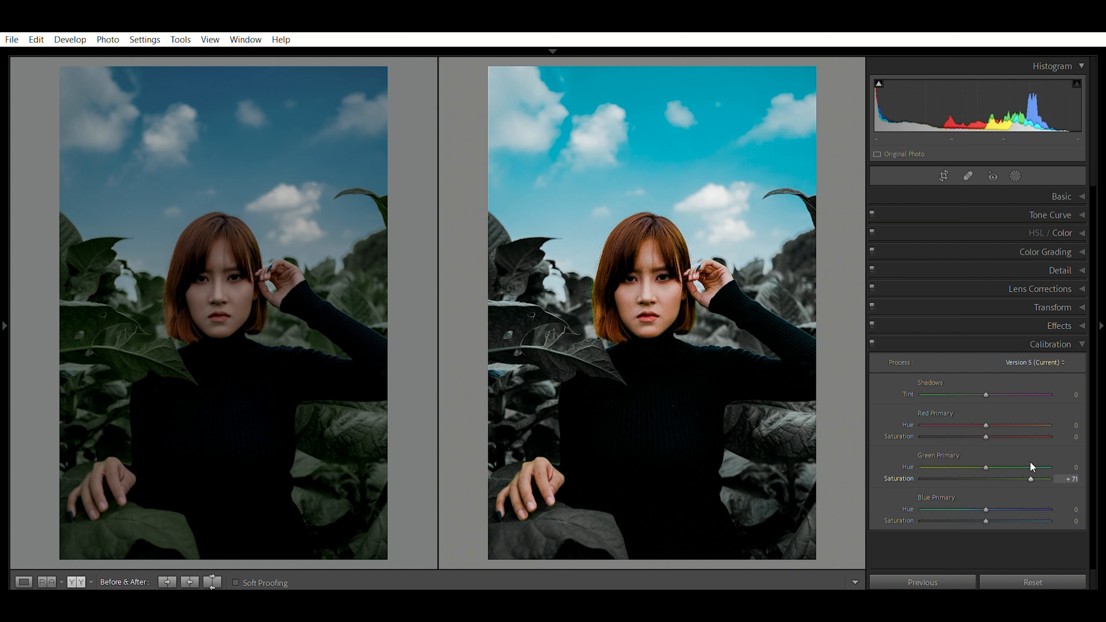
left_click_drag(987, 521, 983, 521)
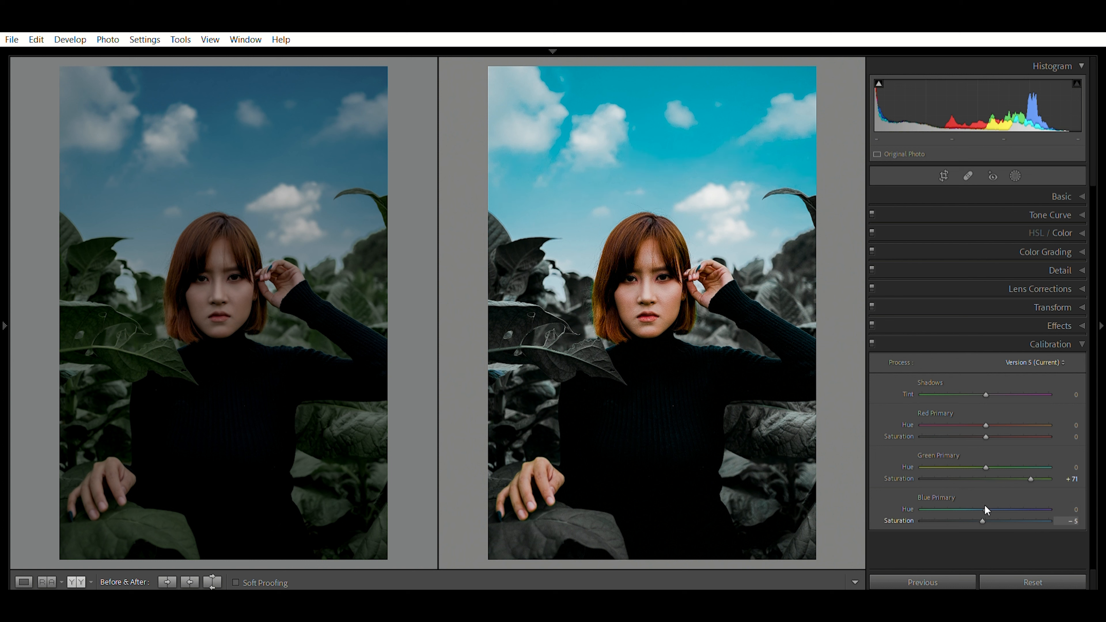
left_click_drag(982, 518, 966, 511)
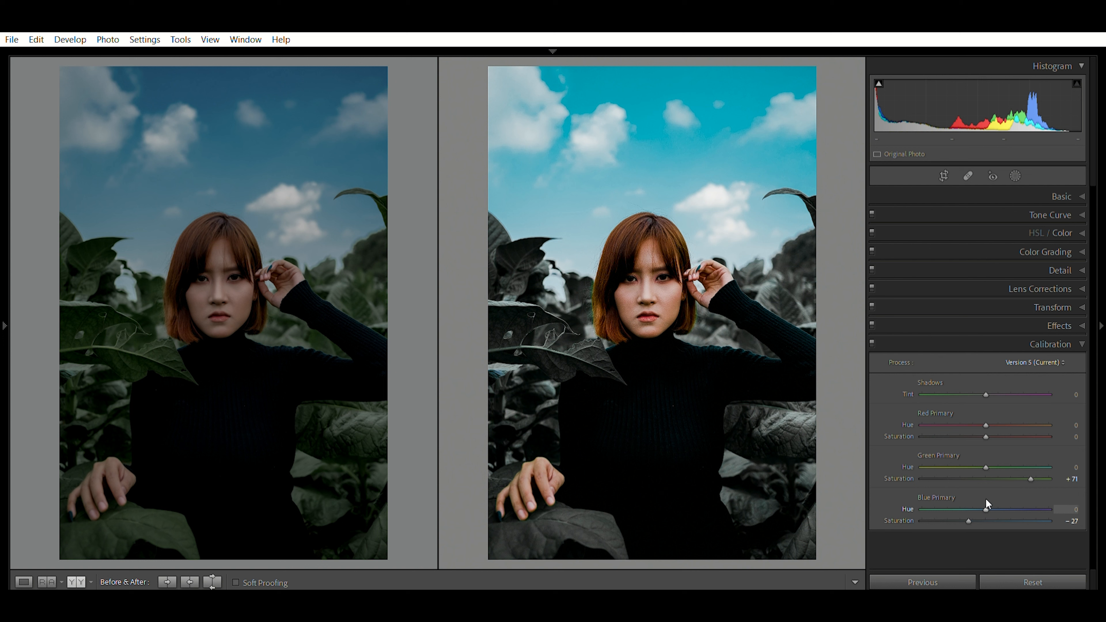
Color grade the shadows with Hue 229 and Saturation 21
left_click(1070, 238)
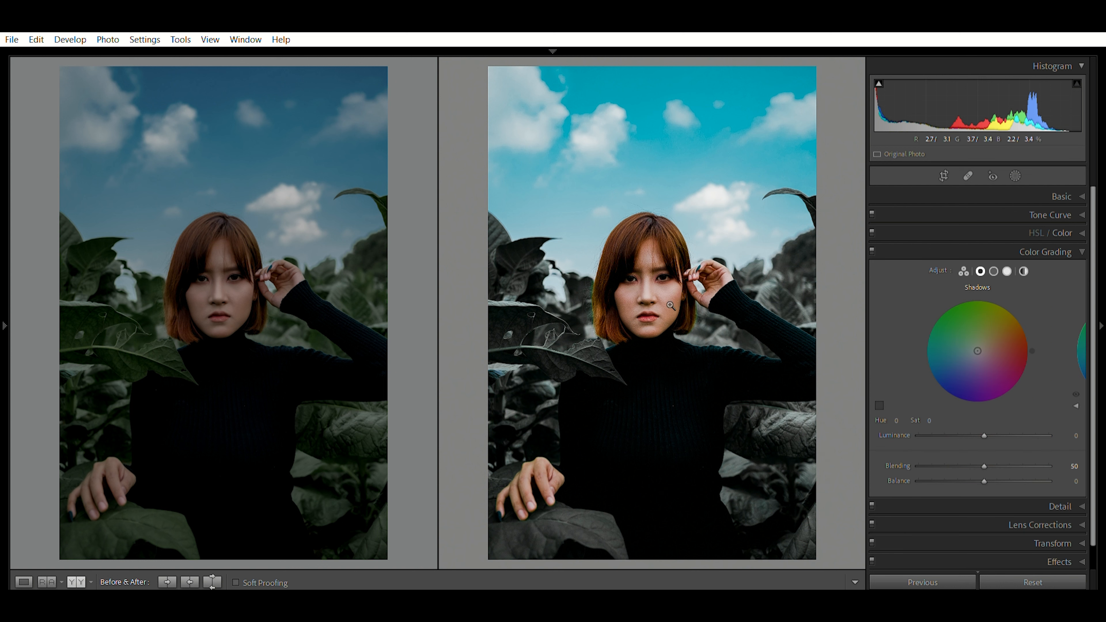
left_click(896, 420)
type("2221")
key("Return")
left_click(690, 313)
left_click(736, 445)
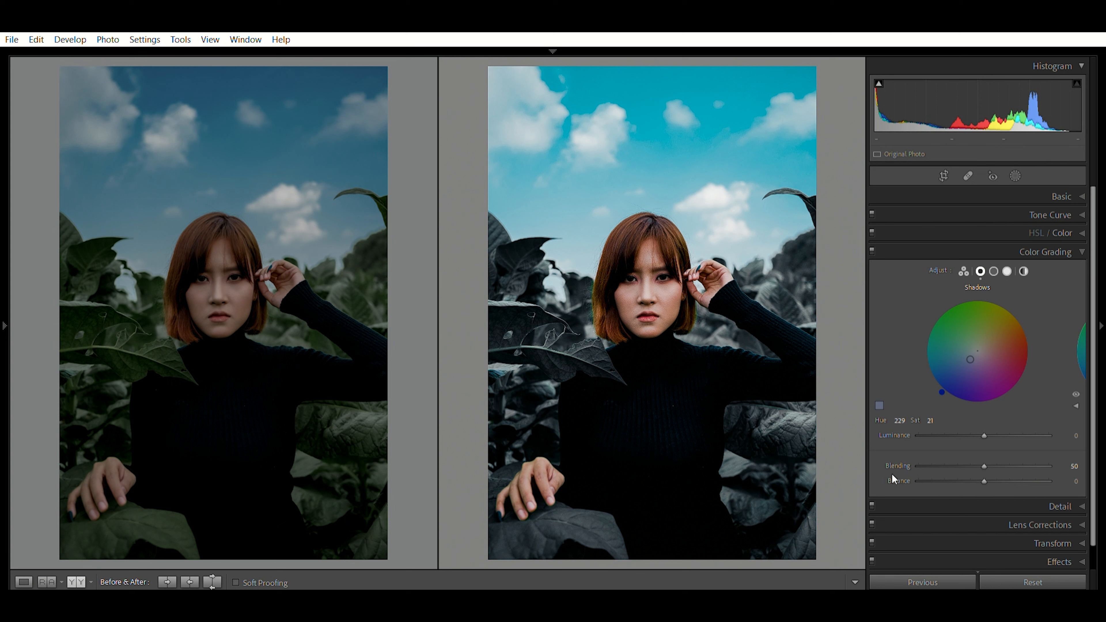
Review the basic, tone curve, color, calibration and color grading settings applied to the portrait
left_click(1062, 196)
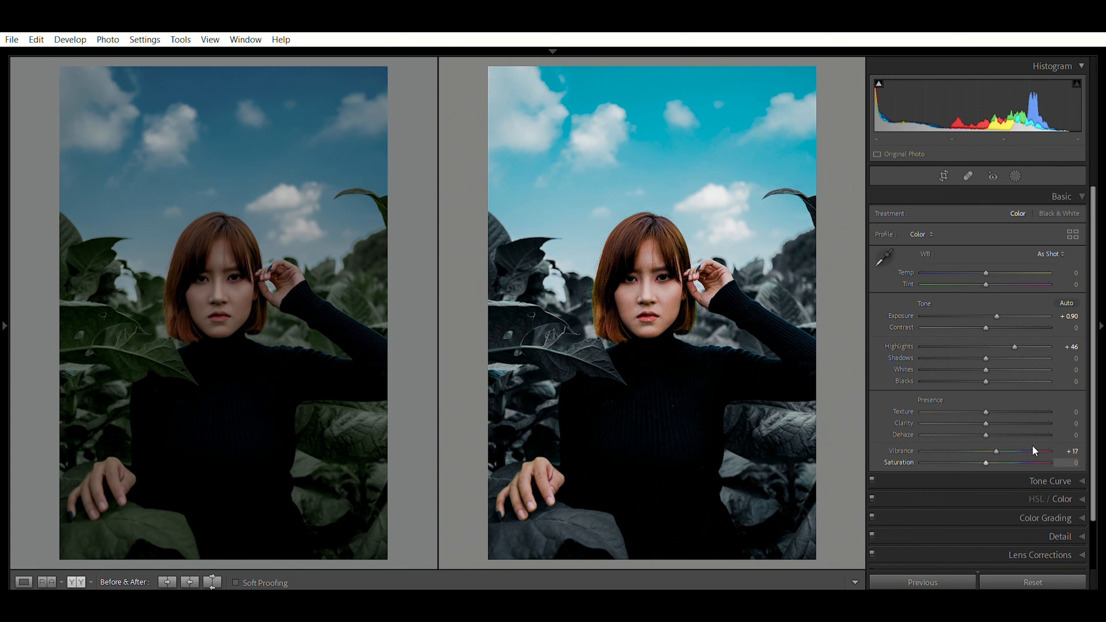
scroll(1066, 435, "down", 1)
left_click(1063, 463)
left_click(968, 232)
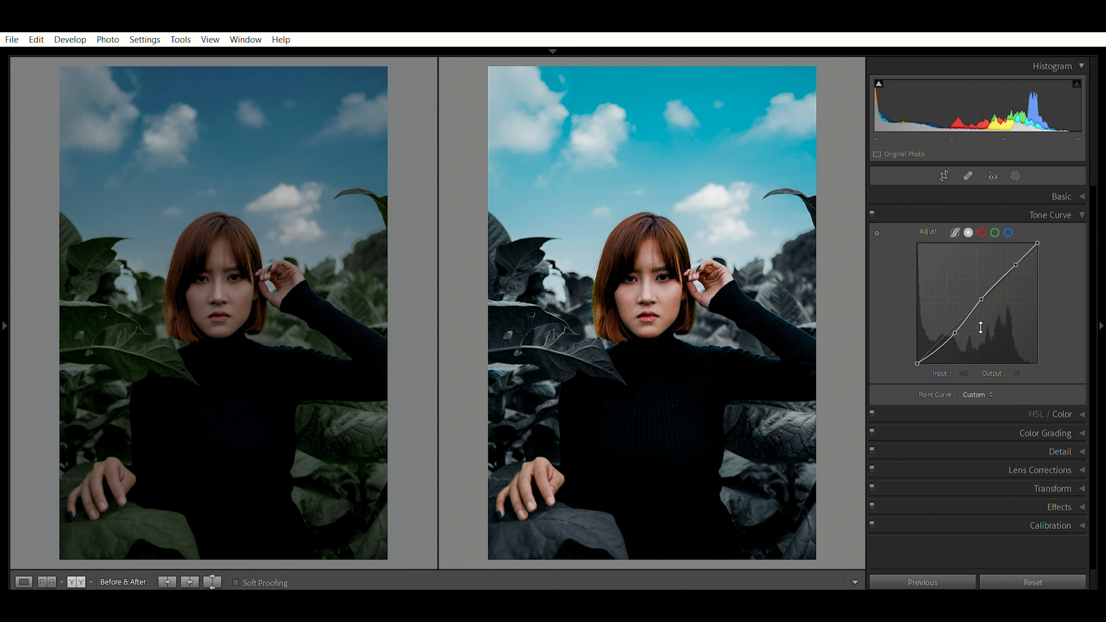
left_click(1082, 413)
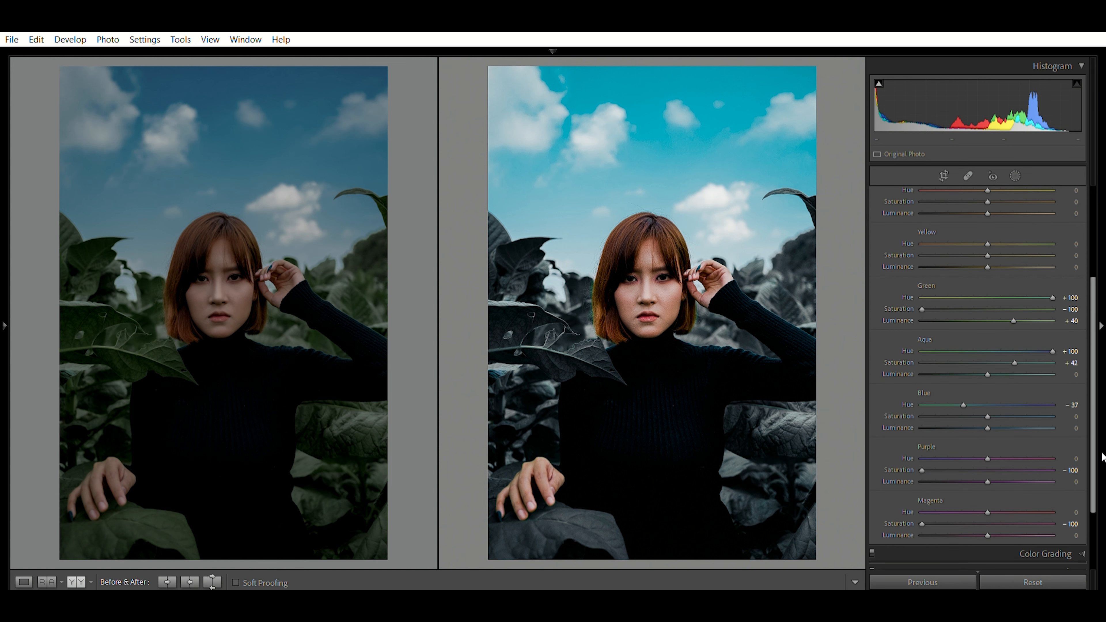
scroll(1102, 458, "down", 2)
left_click(1059, 550)
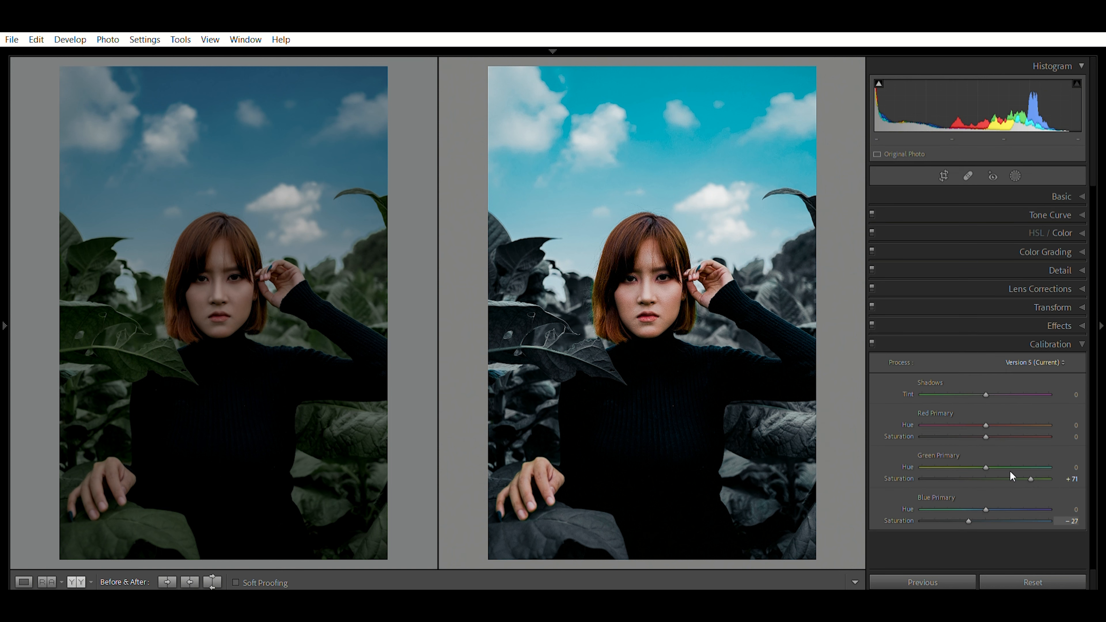
left_click(1048, 252)
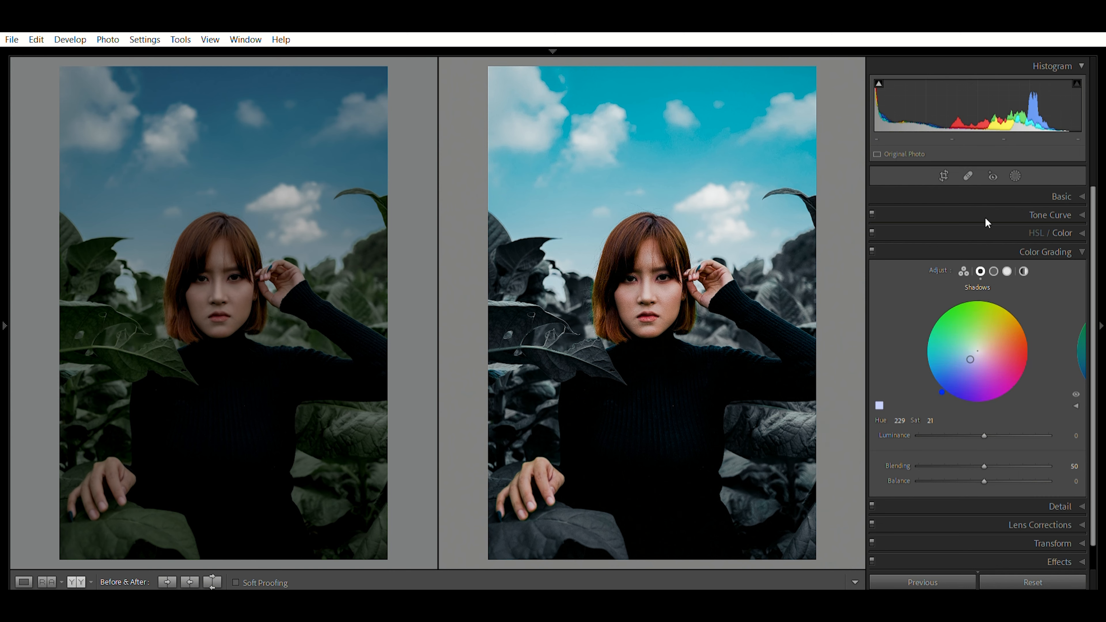
Return to the single-photo view and add a subject selection mask
key("y")
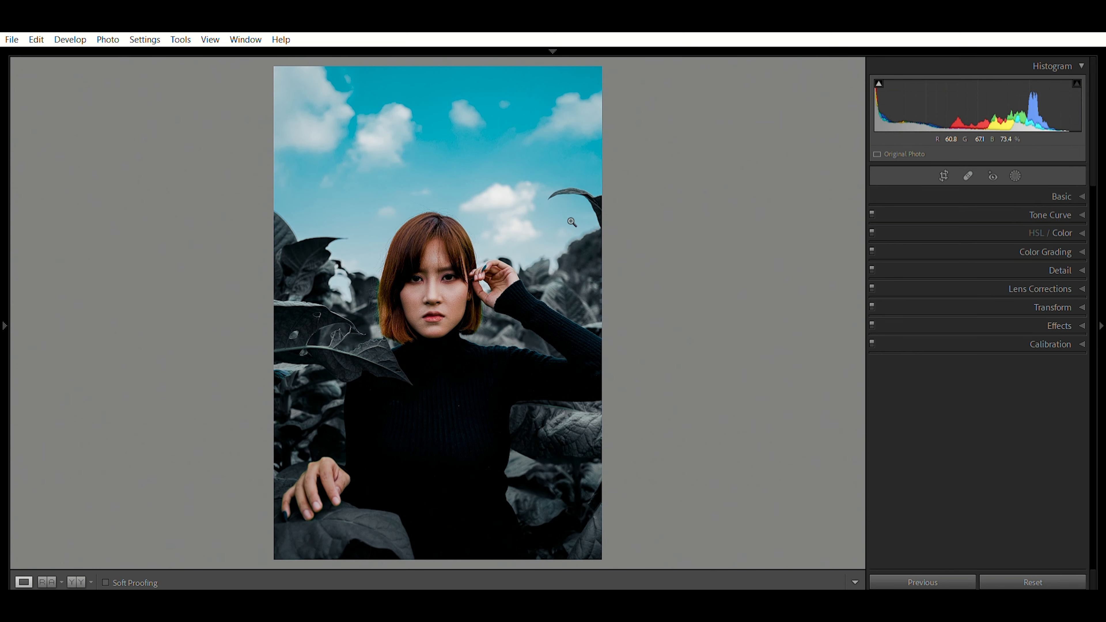
left_click(1015, 175)
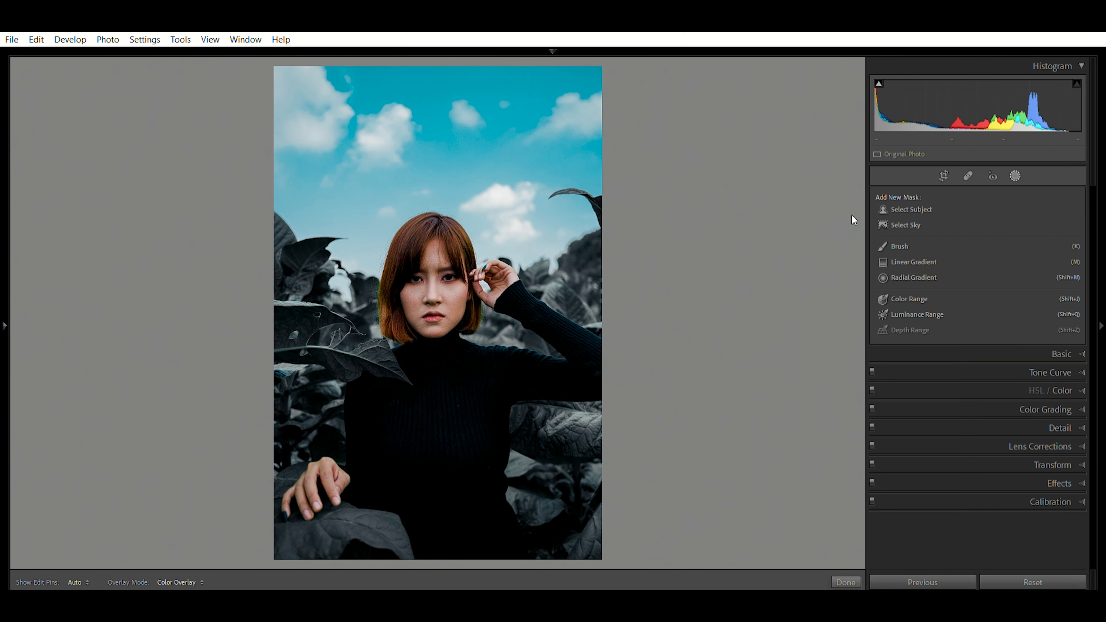
left_click(908, 202)
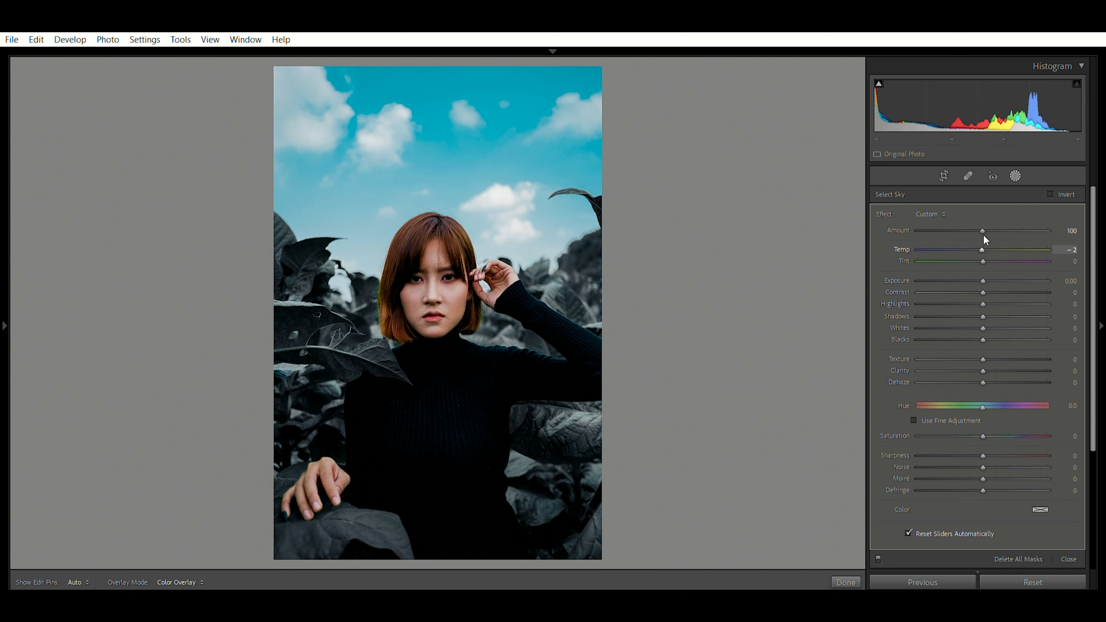
Set the current mask's Temp to -5, Exposure to 0.40 and Clarity to 3
key("Down")
key("Down")
key("Down")
key("Up")
key("Up")
key("Up")
key("Up")
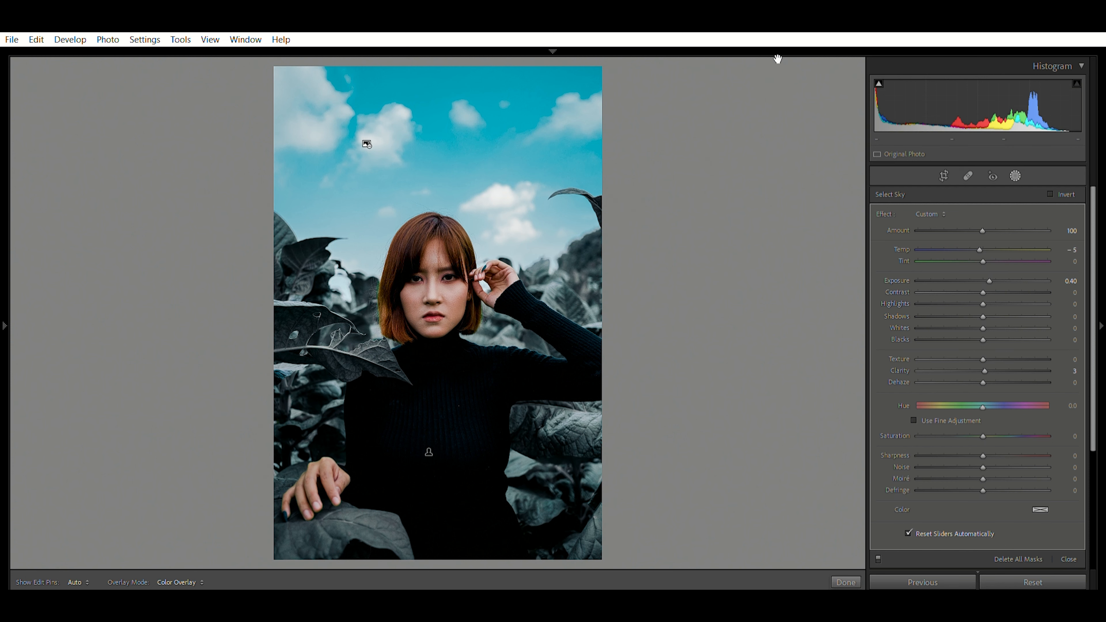
Add a separate sky mask and set its Hue to -3.3 and its Saturation to -16
left_click(827, 104)
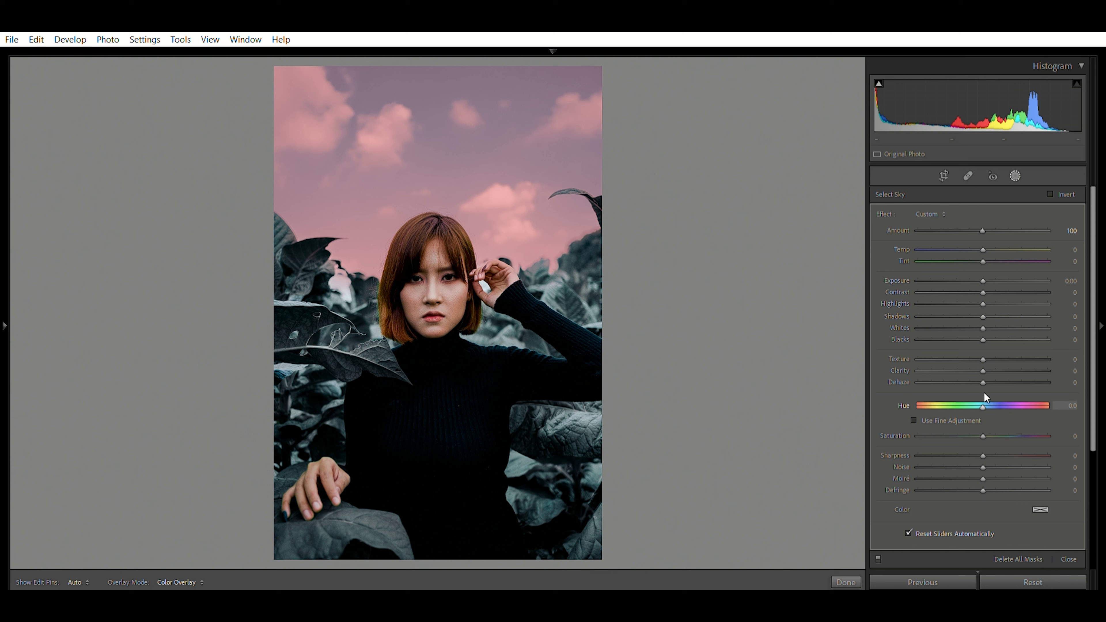
left_click(1072, 407)
type("-3.3")
key("Return")
left_click(1074, 436)
type("-16")
key("Return")
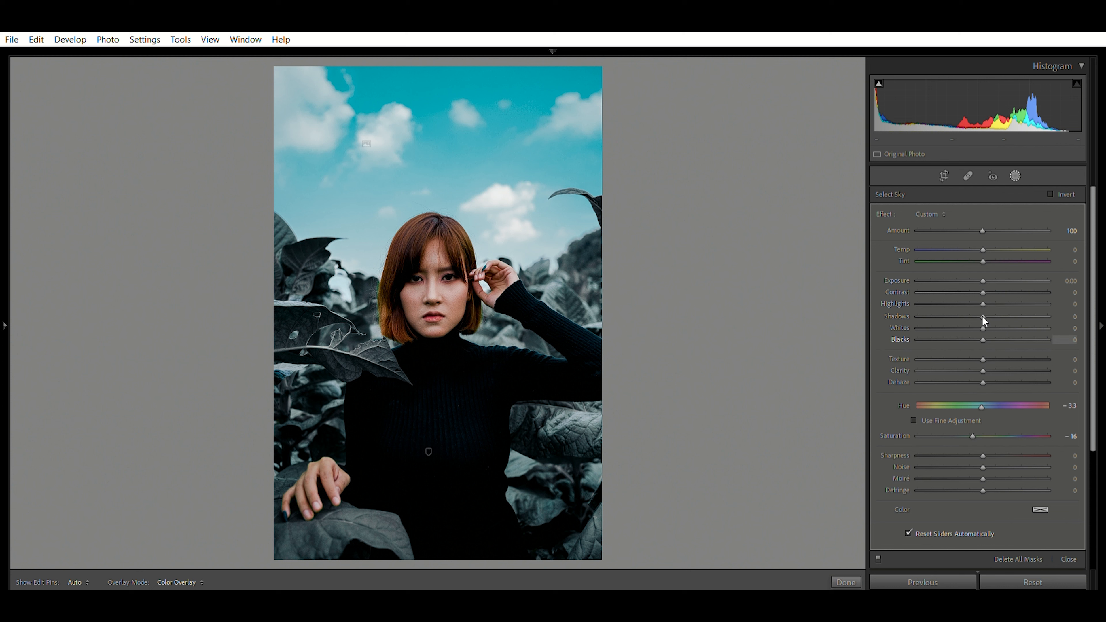
scroll(981, 266, "up", 1)
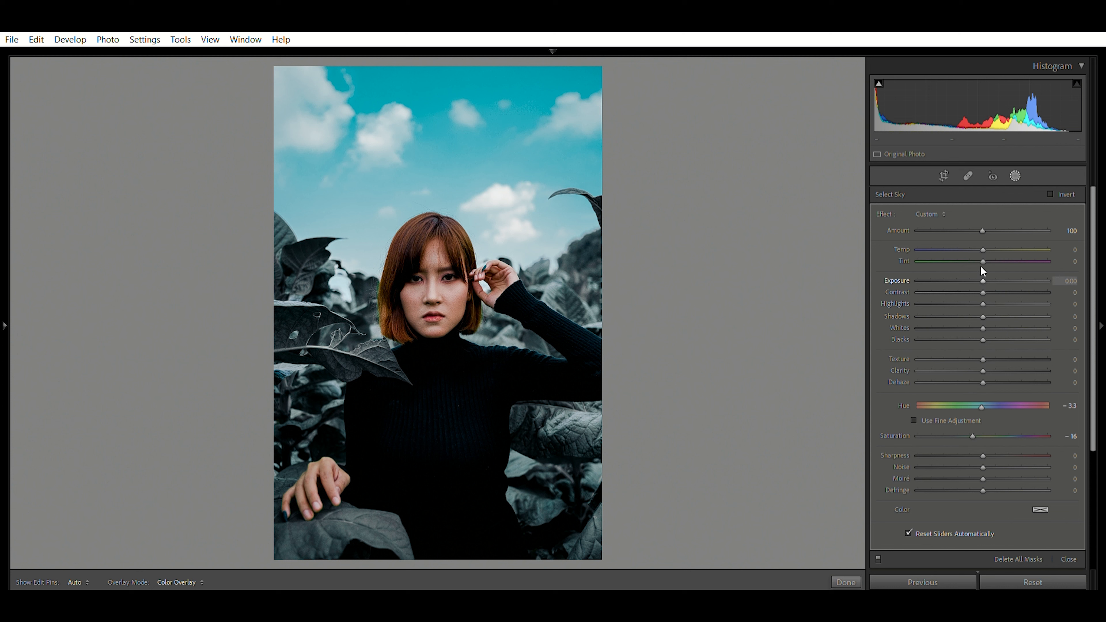
key("shift+w")
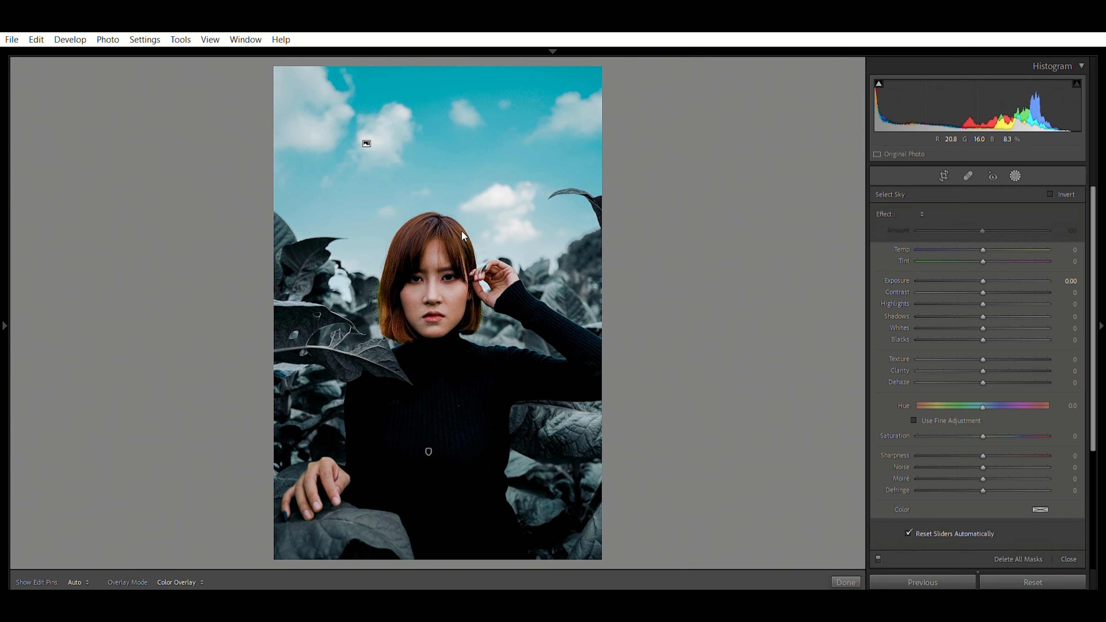
Compare the portrait's before and after versions with the side panels hidden and return to the single-photo view
key("y")
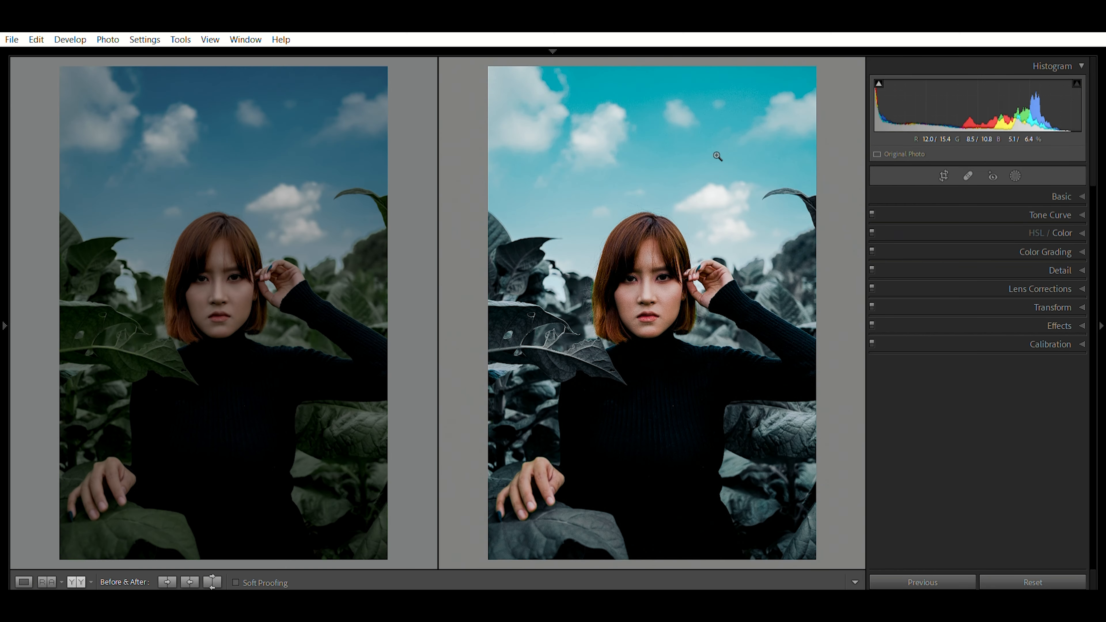
key("Tab")
left_click_drag(879, 338, 818, 360)
key("y")
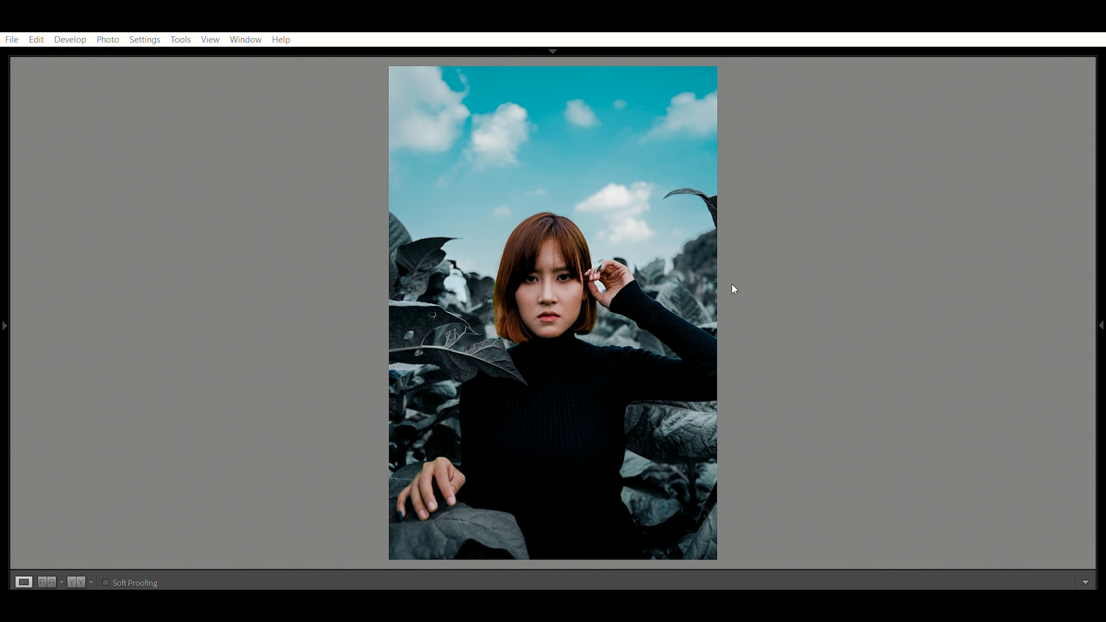
Switch to the photo of the woman seen from behind among the leaves and paste the copied develop settings onto it
key("F6")
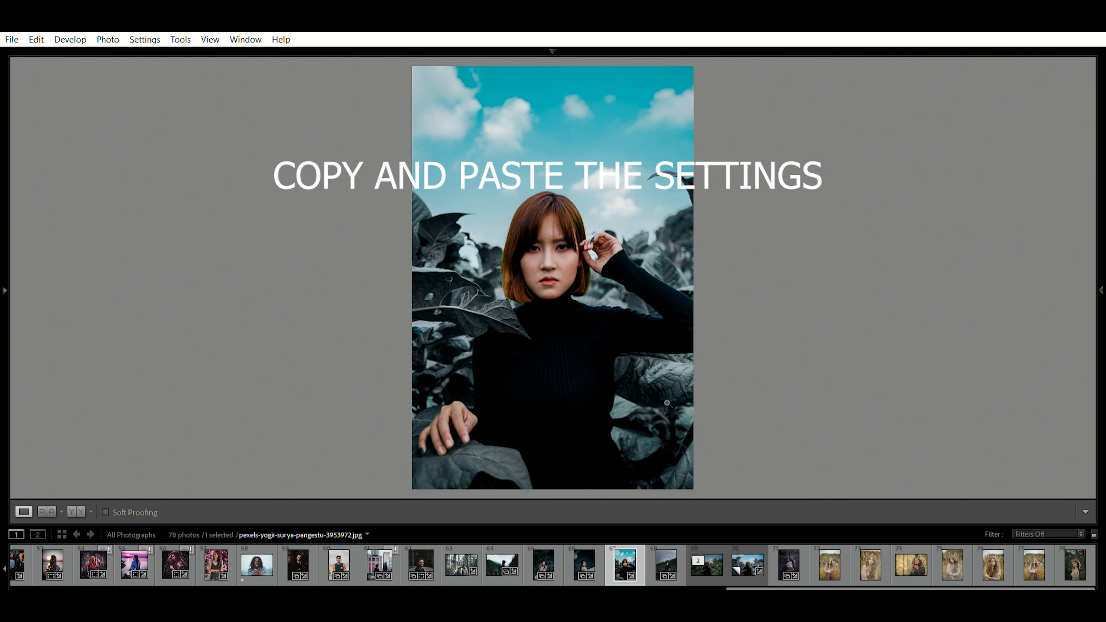
left_click(707, 565)
key("F6")
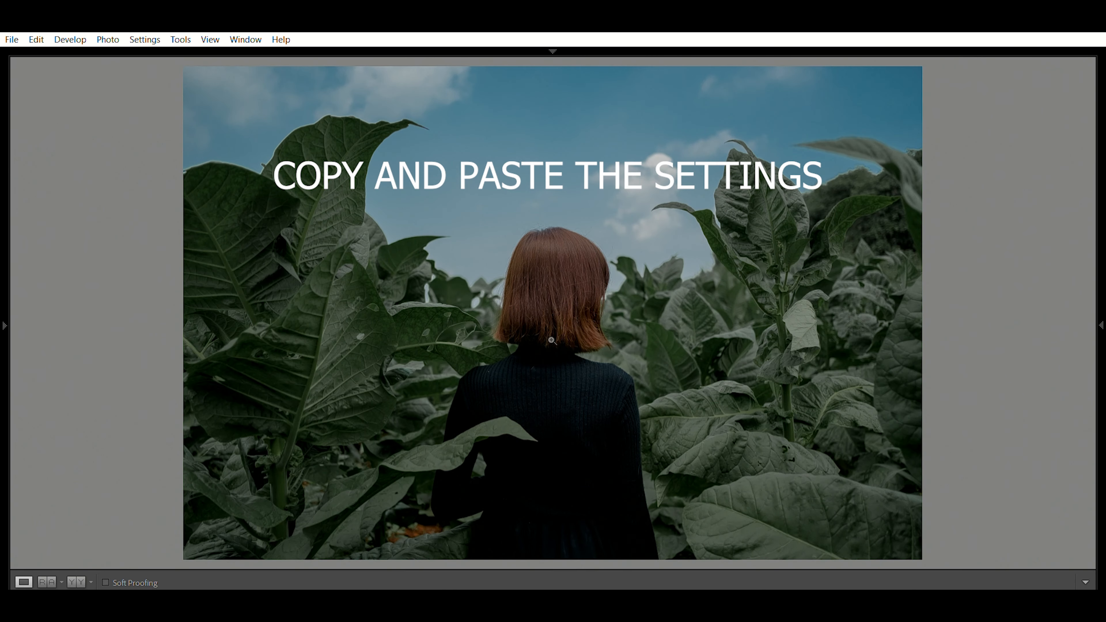
key("ctrl+shift+v")
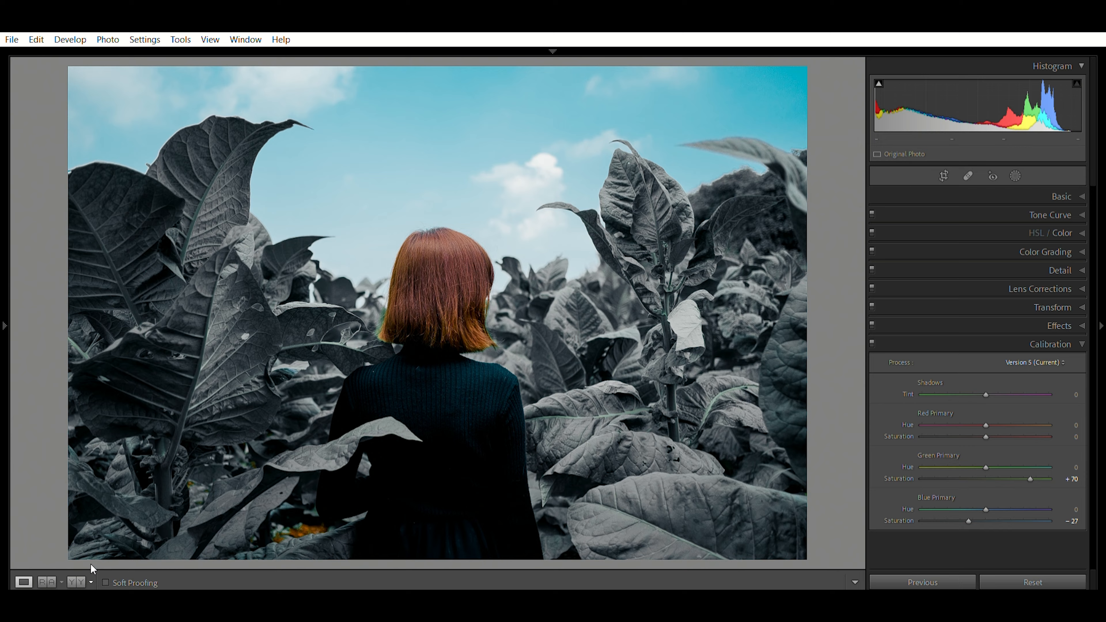
Compare the photo side by side with its original and set Exposure to +0.80, Highlights to +17 and Shadows to +3
left_click(76, 582)
left_click(729, 196)
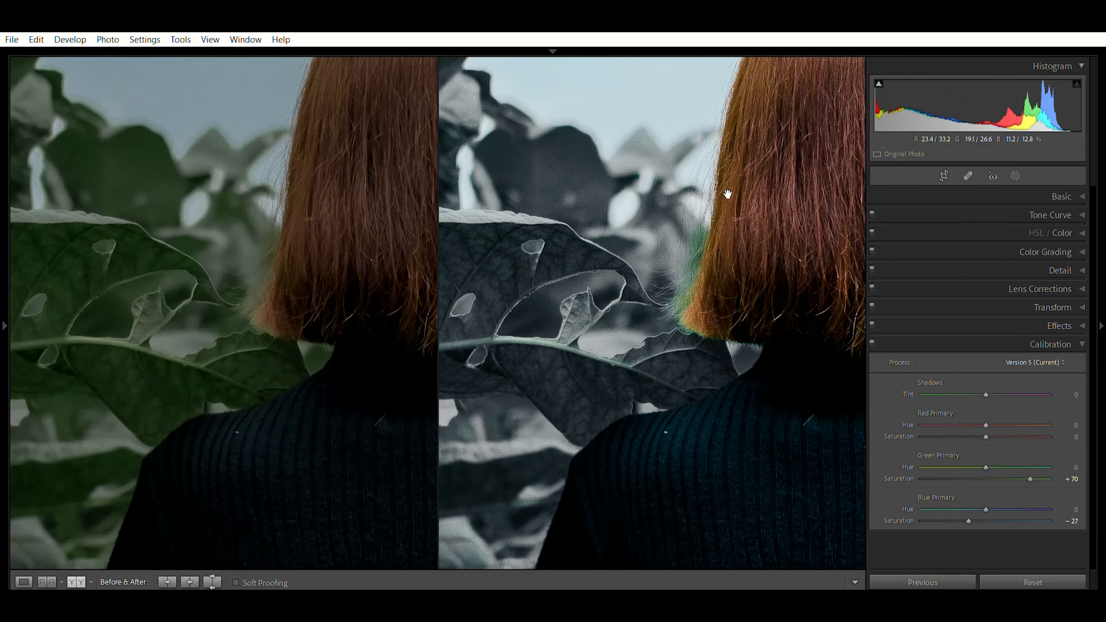
left_click(725, 196)
left_click(1062, 194)
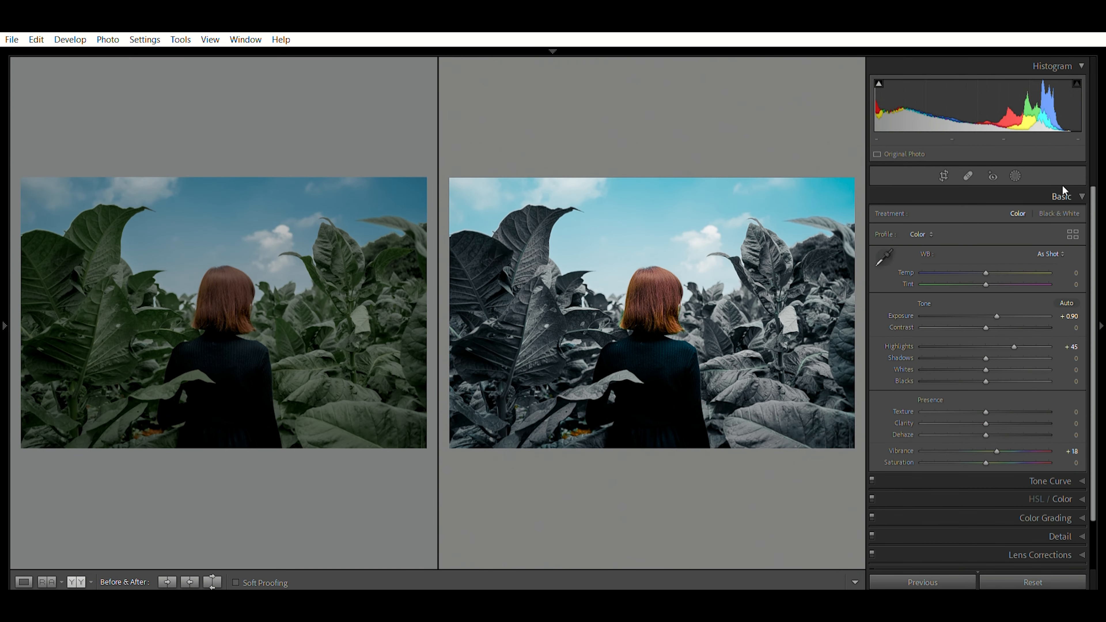
left_click(720, 286)
left_click(720, 286)
left_click(997, 314)
left_click_drag(1018, 337, 987, 347)
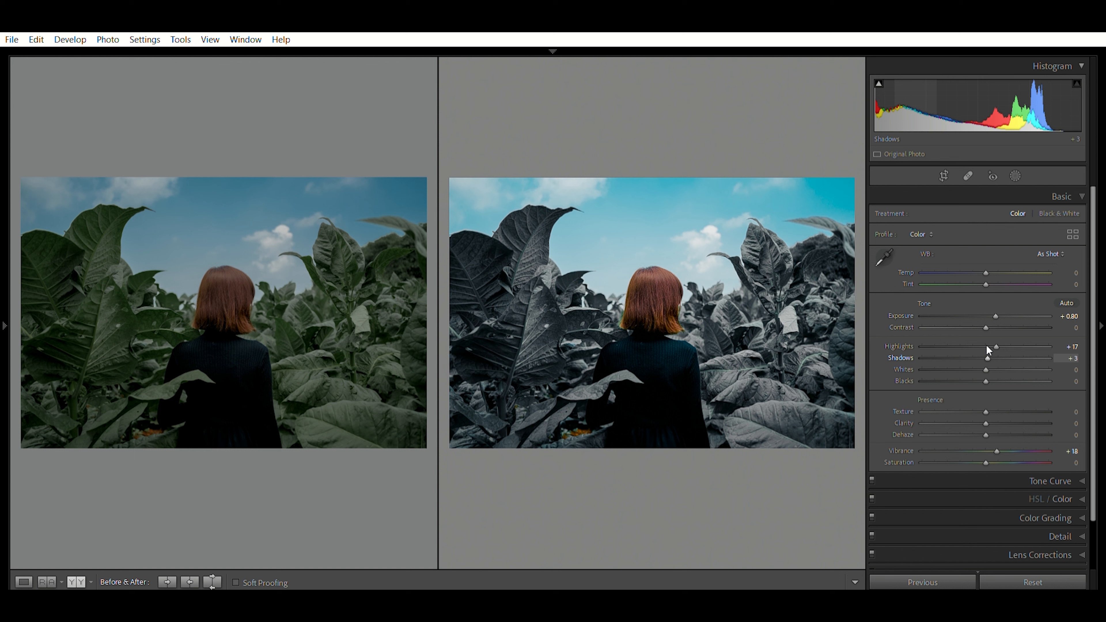
Review the tone curve, color, color grading and calibration settings and inspect the hair and sweater up close in the before and after view
left_click(1076, 481)
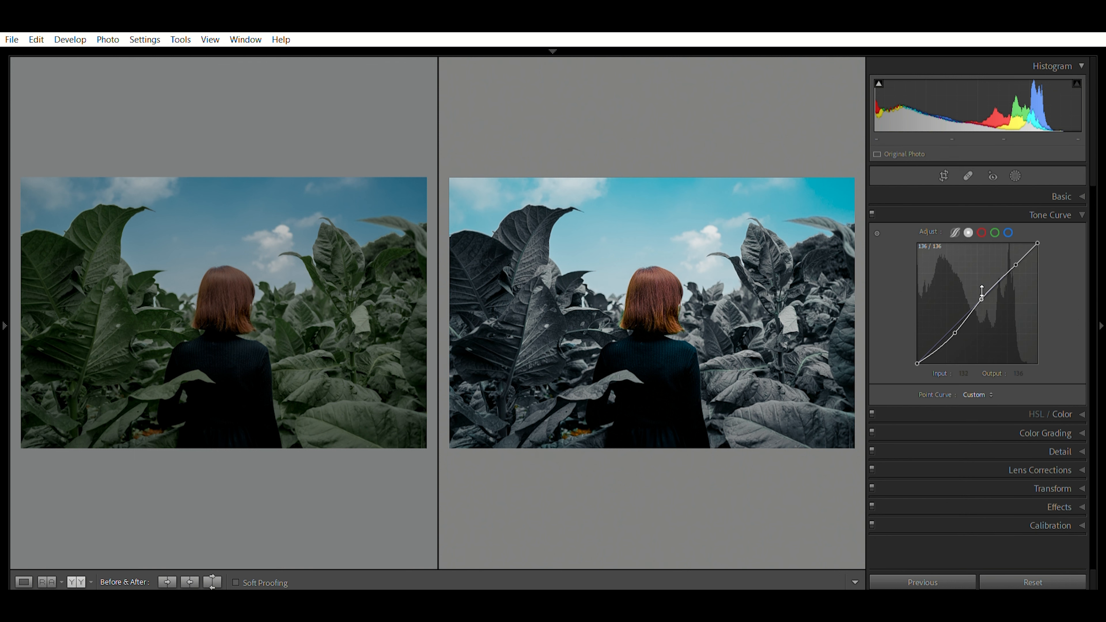
left_click(1008, 232)
left_click(1078, 412)
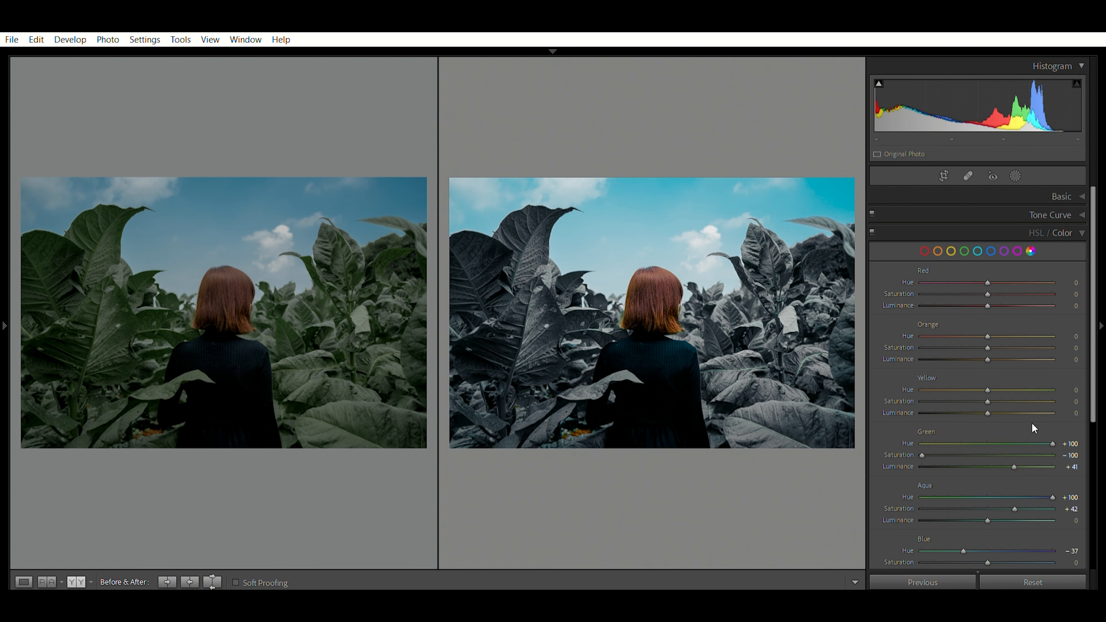
scroll(1025, 467, "down", 3)
left_click(1079, 497)
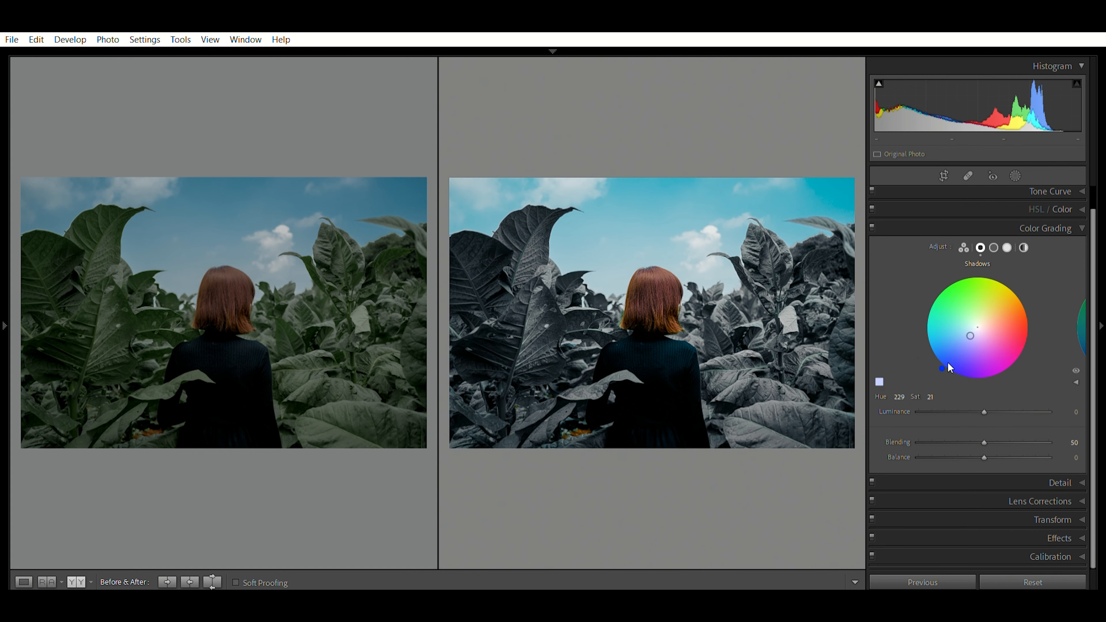
left_click(1020, 550)
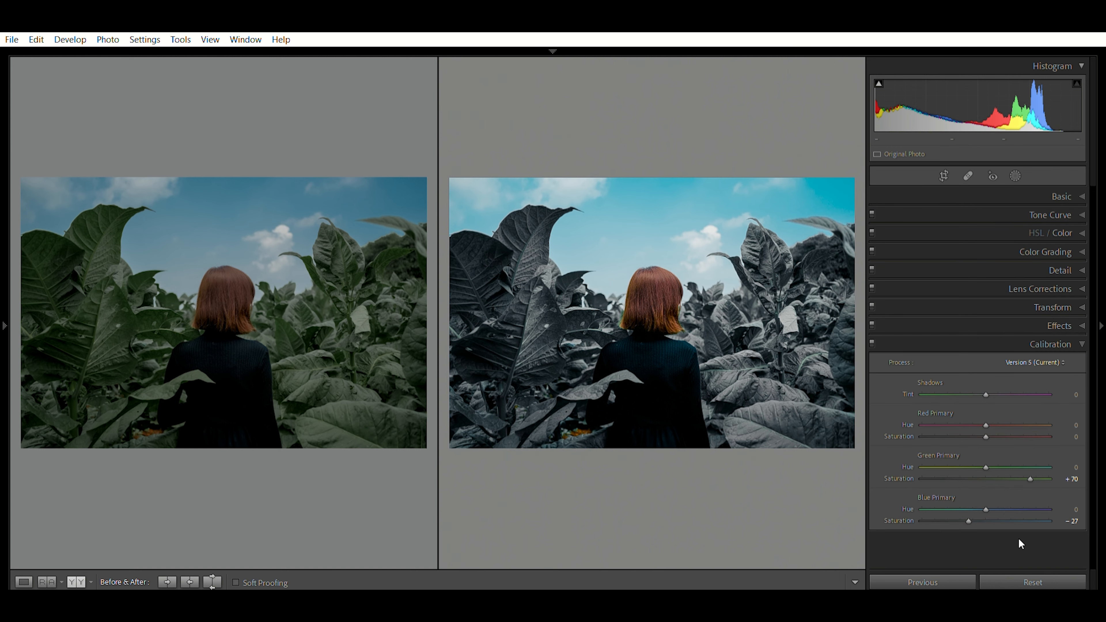
left_click(1067, 344)
left_click(716, 313)
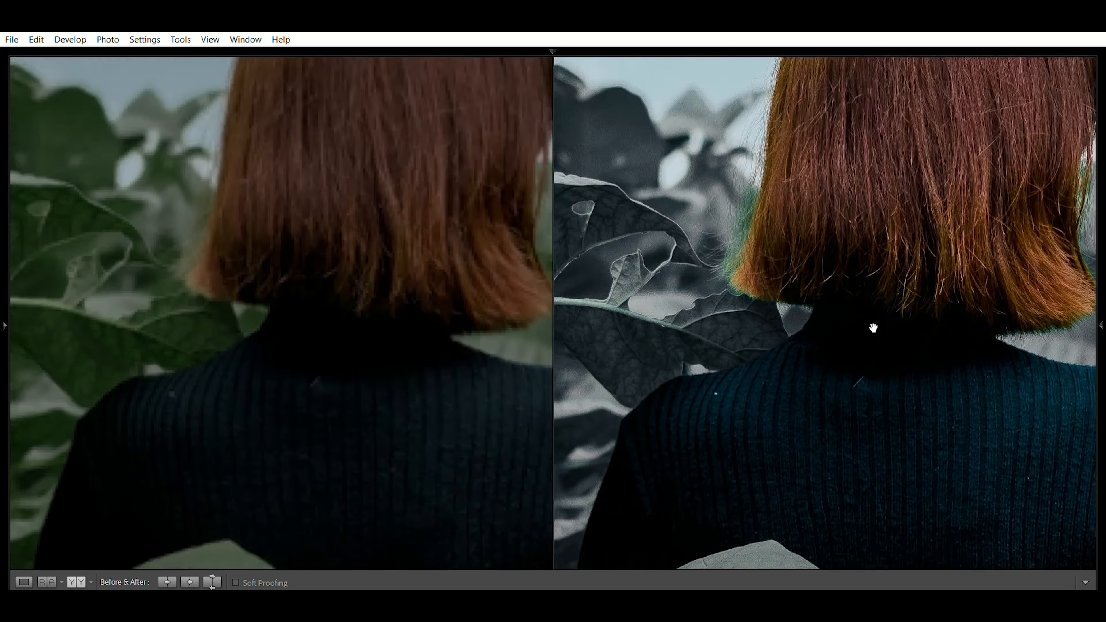
left_click_drag(740, 562, 988, 309)
left_click_drag(794, 537, 911, 319)
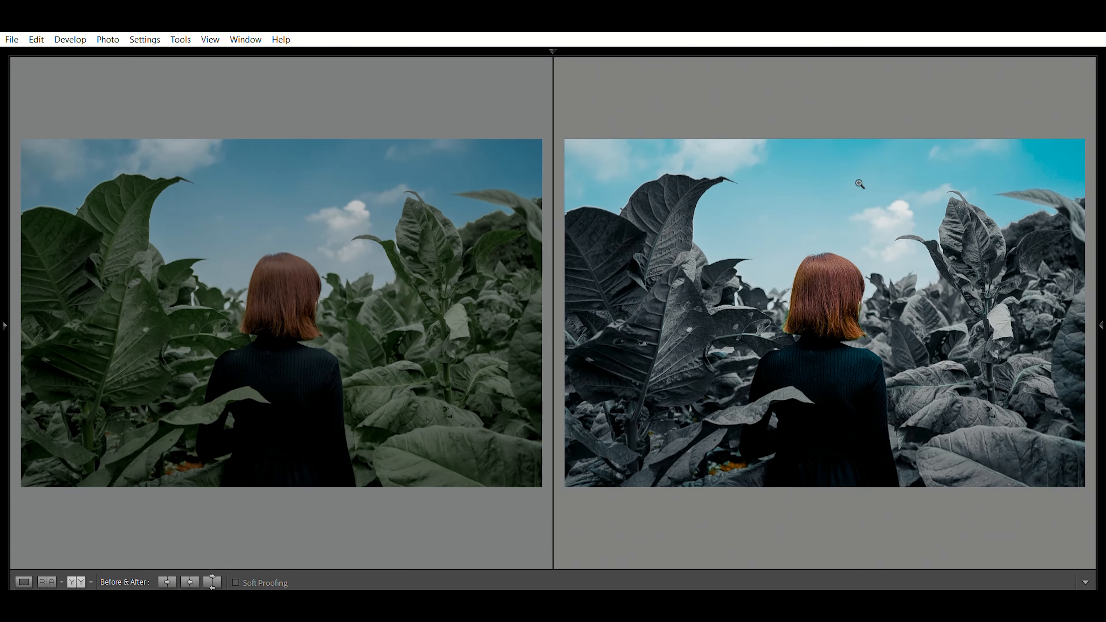
Create a foliage mask from an inverted sky selection with the subject selection left out
mouse_move(1103, 357)
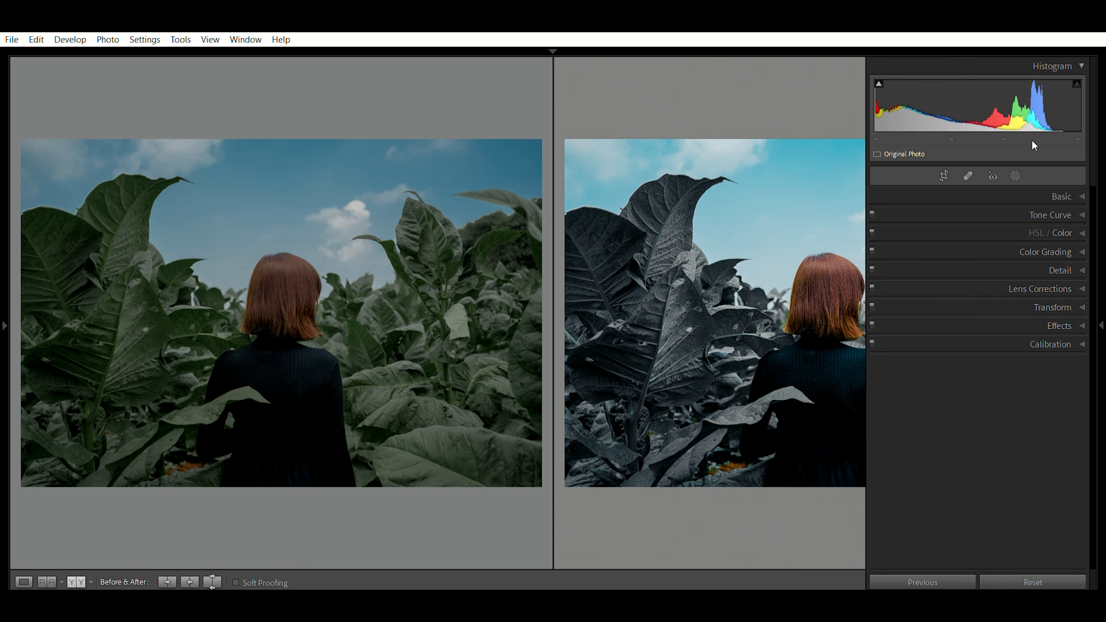
left_click(1015, 176)
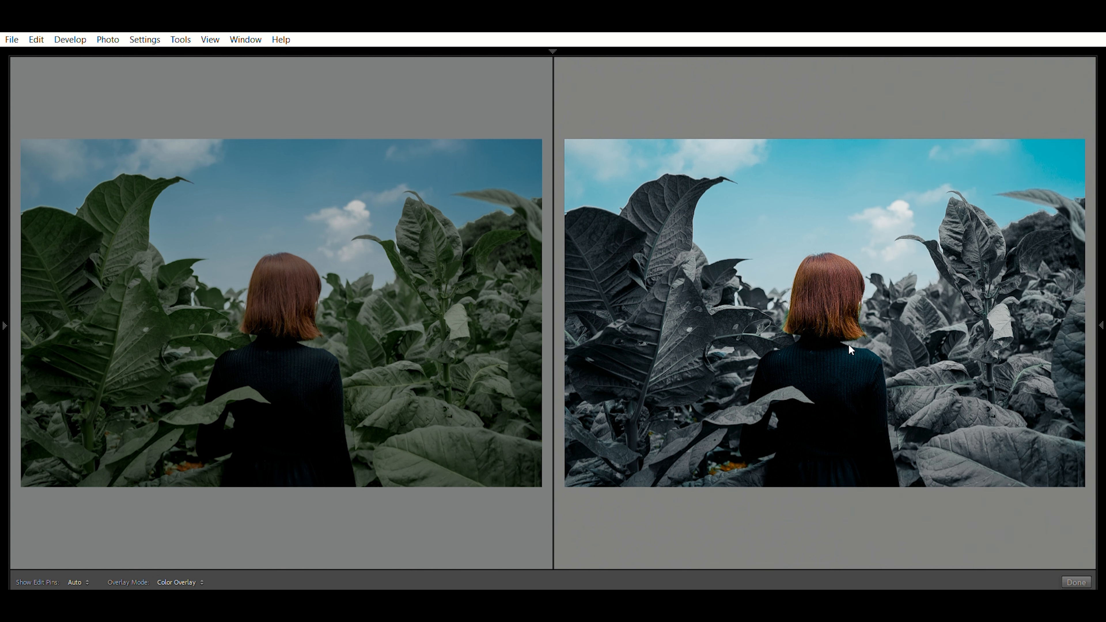
key("F8")
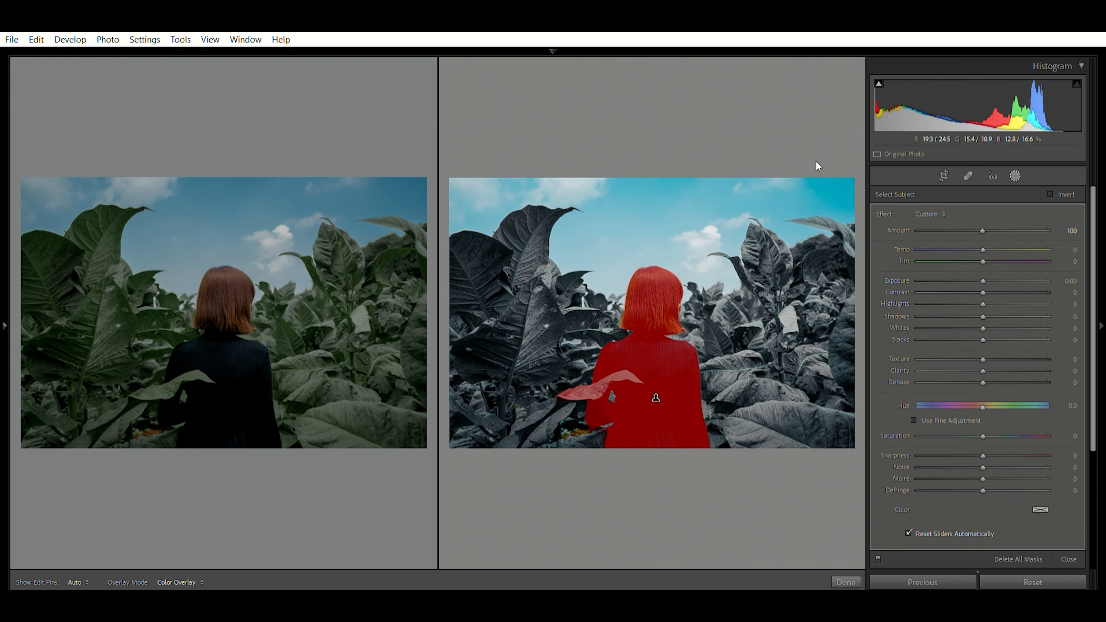
key("apostrophe")
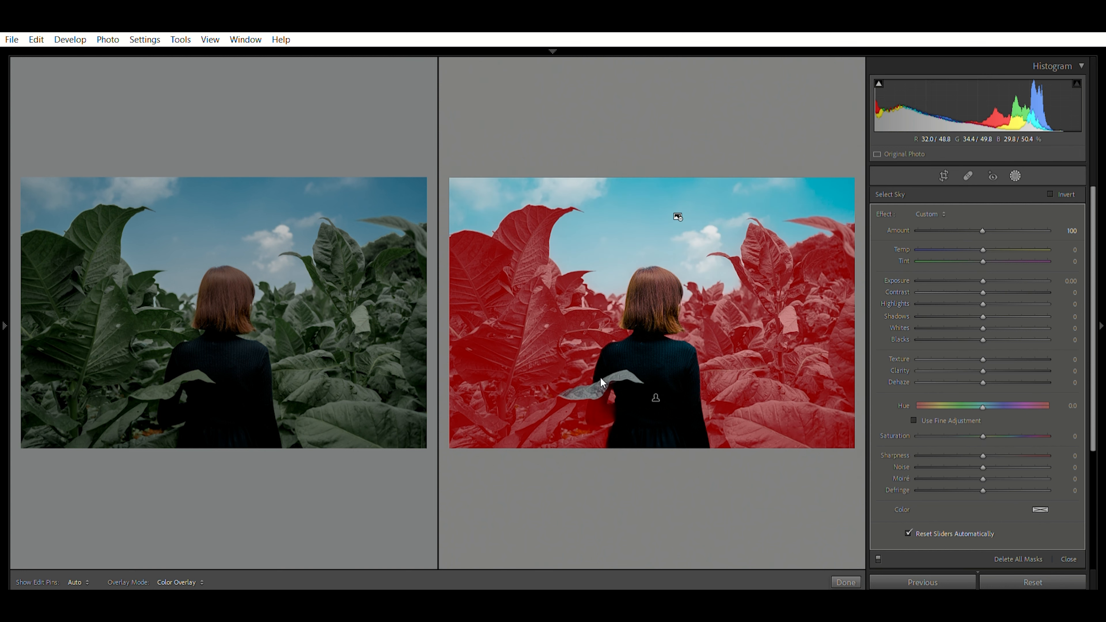
Return to the single-photo view and brush the leaf in front of the woman's arm into the foliage mask with Auto Mask on
key("y")
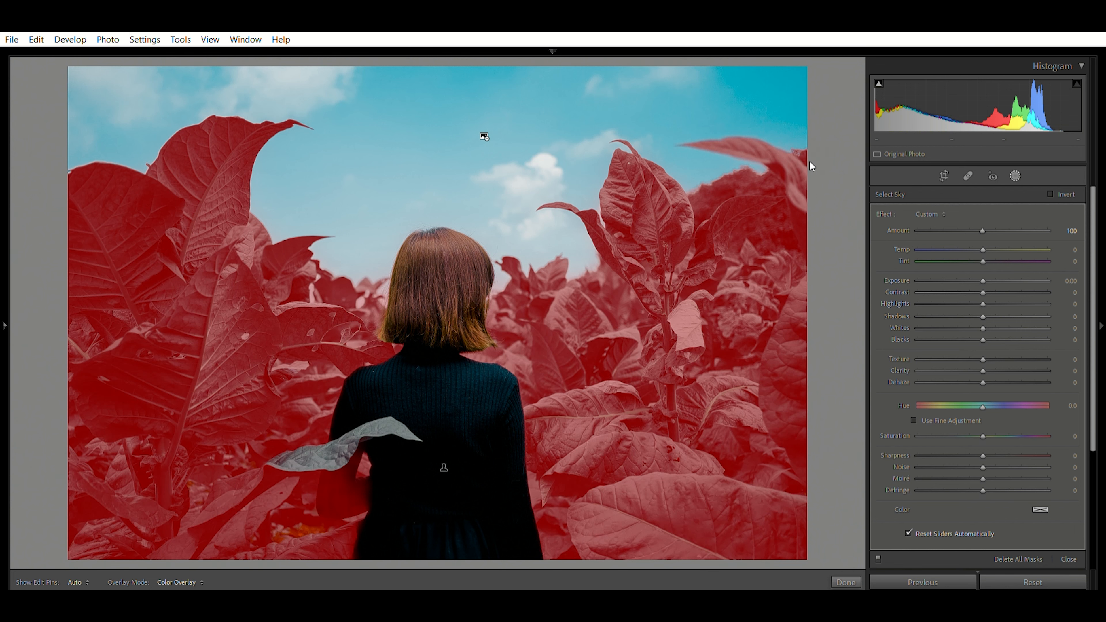
key("k")
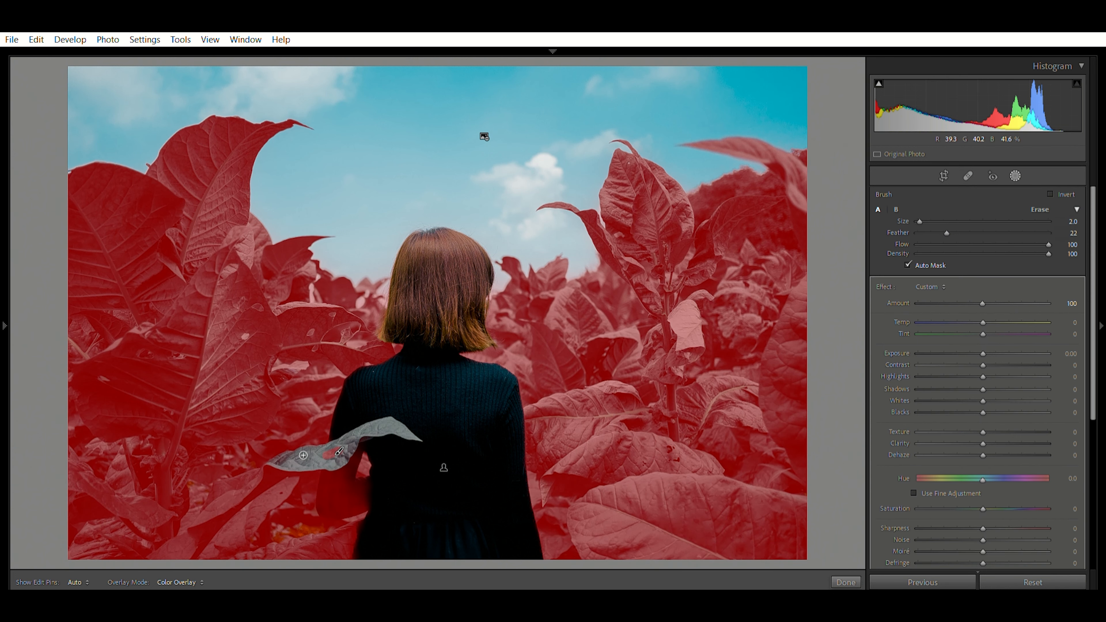
key("z")
left_click_drag(551, 321, 323, 399)
left_click_drag(377, 362, 316, 351)
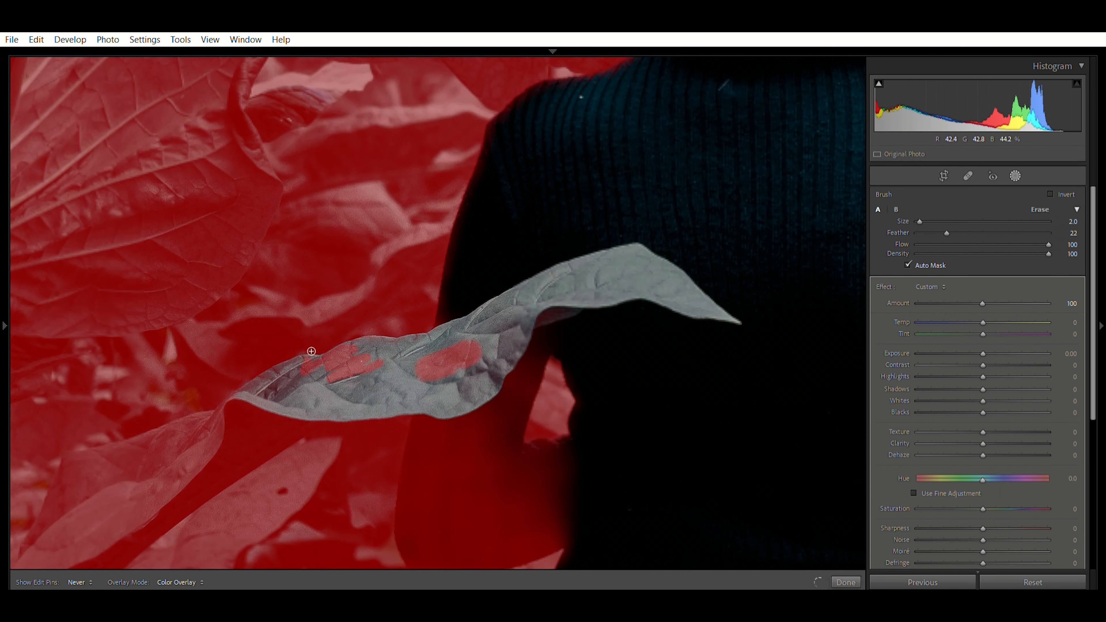
scroll(279, 410, "up", 5)
left_click_drag(400, 440, 357, 383)
mouse_move(428, 418)
left_mouse_down()
mouse_move(476, 400)
mouse_move(480, 353)
mouse_move(534, 325)
mouse_move(442, 356)
mouse_move(473, 349)
mouse_move(477, 410)
mouse_move(504, 396)
mouse_move(514, 373)
mouse_move(474, 416)
mouse_move(554, 310)
mouse_move(622, 293)
mouse_move(755, 327)
mouse_move(660, 270)
mouse_move(585, 285)
mouse_move(582, 312)
left_mouse_up()
scroll(465, 365, "down", 2)
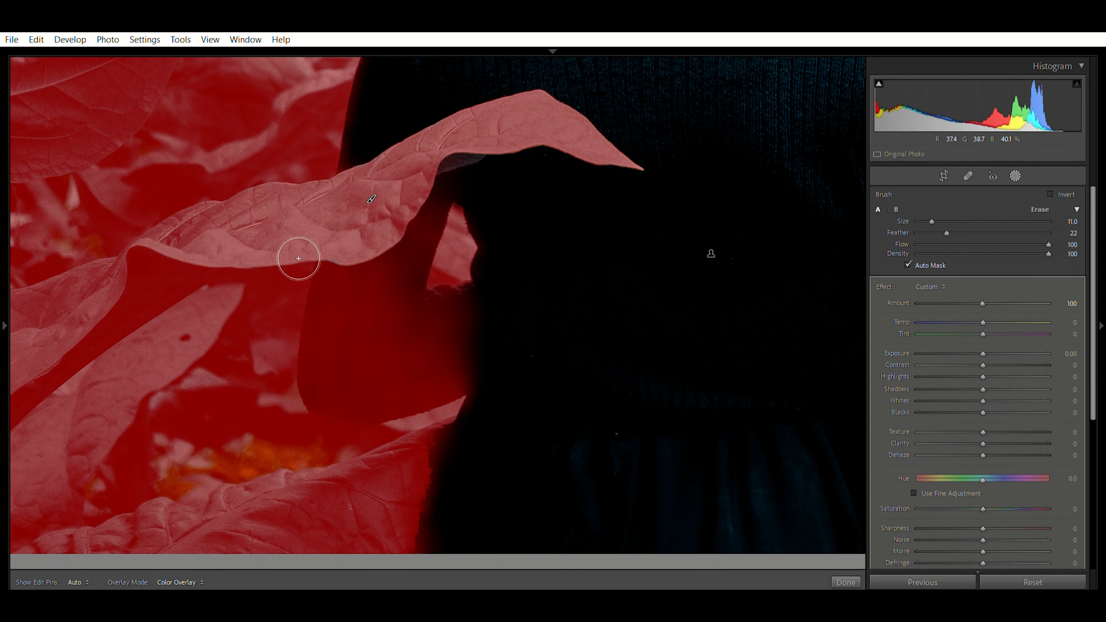
Erase the woman's arm below the leaf from the foliage mask, using smaller brush sizes along its edges
key("alt")
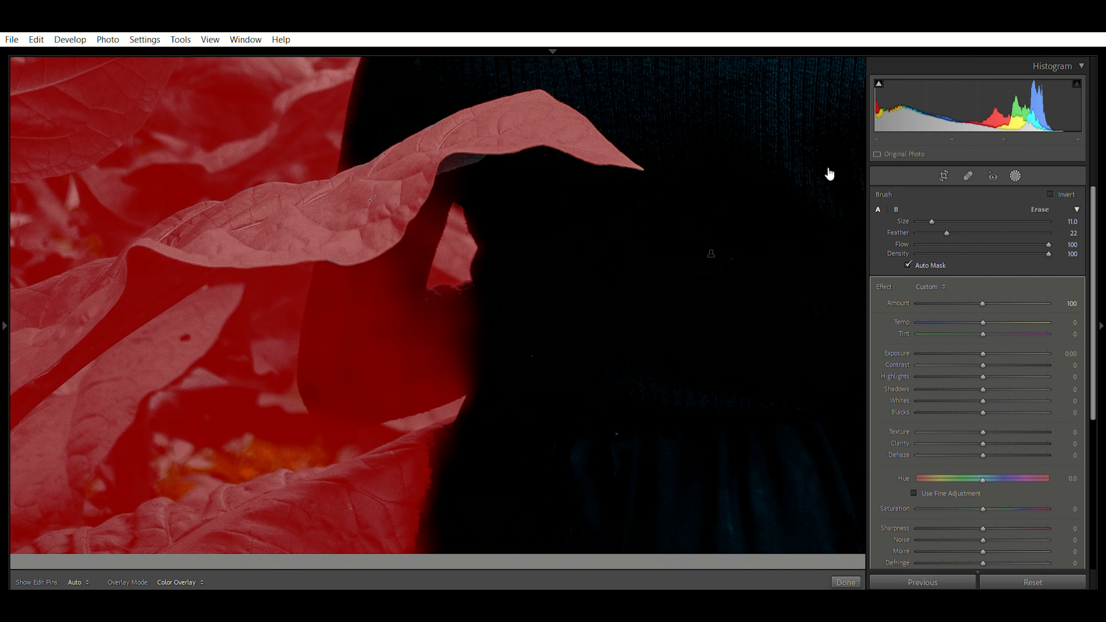
key("h")
mouse_move(333, 304)
left_mouse_down()
mouse_move(422, 339)
mouse_move(442, 373)
mouse_move(458, 368)
mouse_move(479, 322)
mouse_move(467, 316)
mouse_move(458, 396)
mouse_move(440, 387)
mouse_move(365, 413)
mouse_move(330, 380)
mouse_move(346, 413)
mouse_move(432, 409)
left_mouse_up()
key("bracketleft")
key("bracketleft")
key("bracketleft")
key("bracketleft")
key("h")
key("bracketright")
key("h")
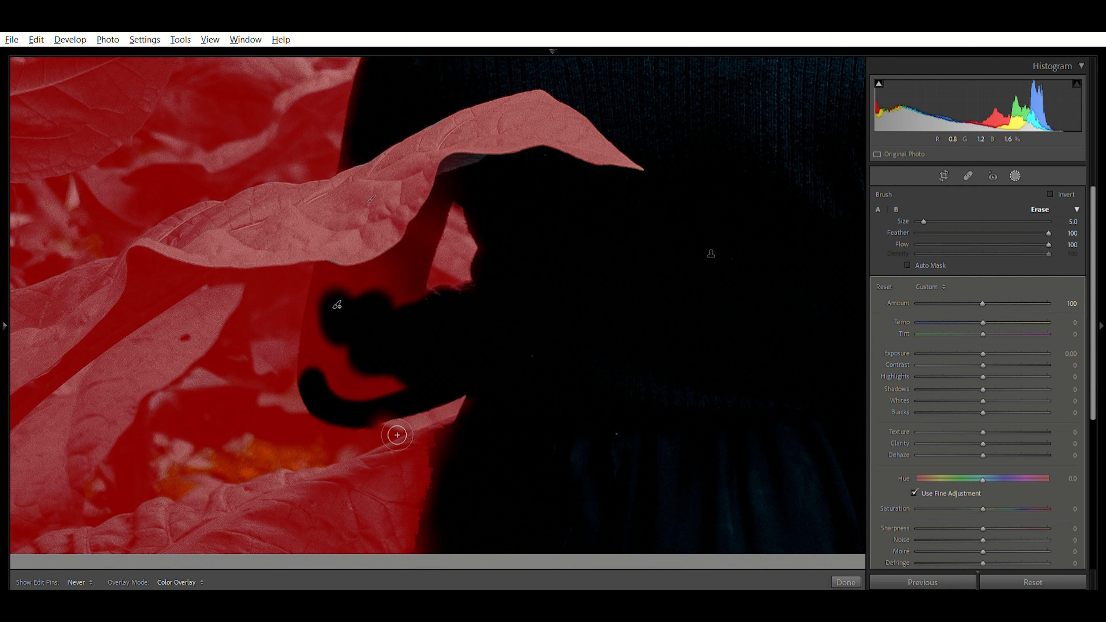
key("h")
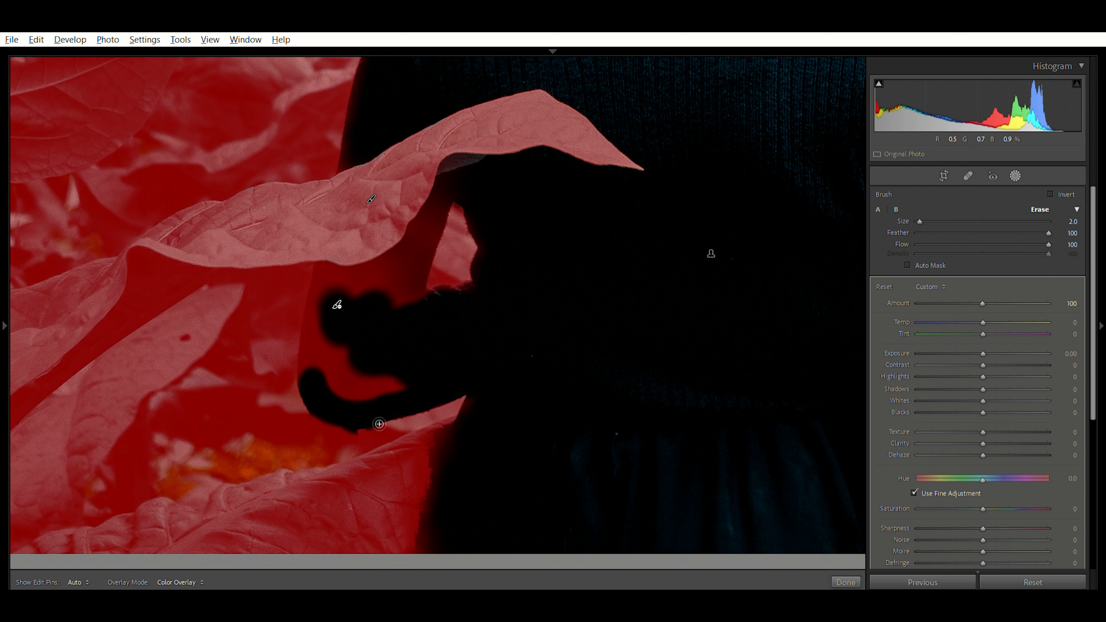
key("h")
mouse_move(377, 400)
left_mouse_down()
mouse_move(425, 380)
mouse_move(415, 396)
mouse_move(369, 362)
mouse_move(348, 376)
mouse_move(341, 303)
mouse_move(333, 363)
mouse_move(393, 390)
left_mouse_up()
key("bracketleft")
key("bracketleft")
key("bracketleft")
key("bracketleft")
mouse_move(416, 254)
left_mouse_down()
mouse_move(451, 192)
mouse_move(425, 296)
mouse_move(440, 208)
mouse_move(422, 230)
mouse_move(427, 260)
mouse_move(405, 249)
mouse_move(331, 258)
mouse_move(324, 276)
mouse_move(383, 269)
mouse_move(355, 281)
mouse_move(390, 286)
mouse_move(350, 283)
left_mouse_up()
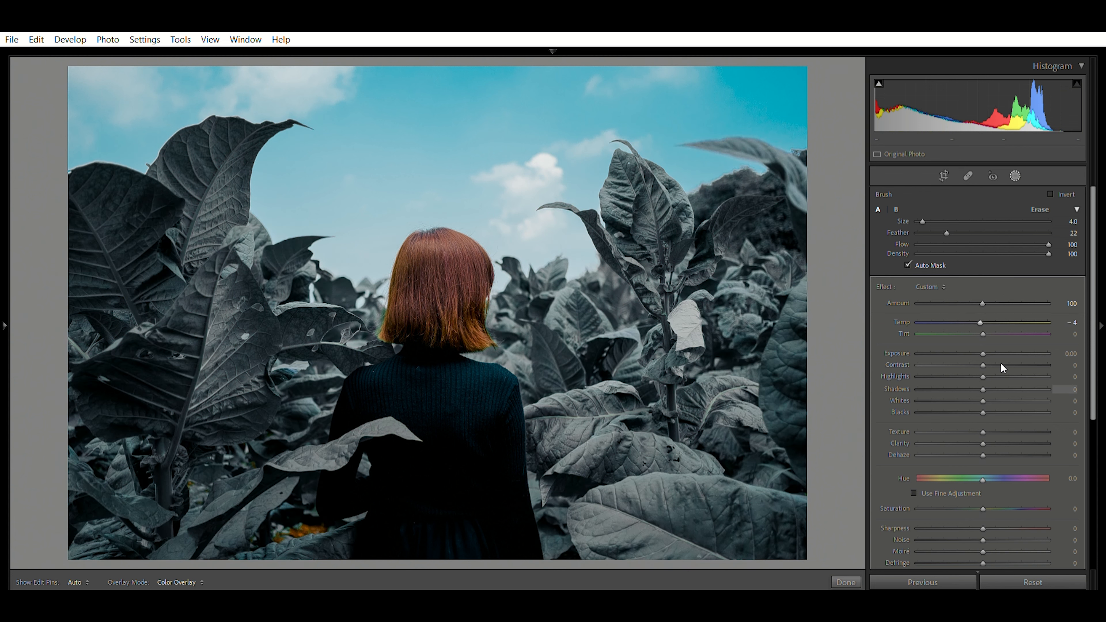
Set the foliage mask's Temp to -4, Exposure to 0.18, Shadows to 11 and Hue to 55.6
left_click_drag(985, 341, 986, 337)
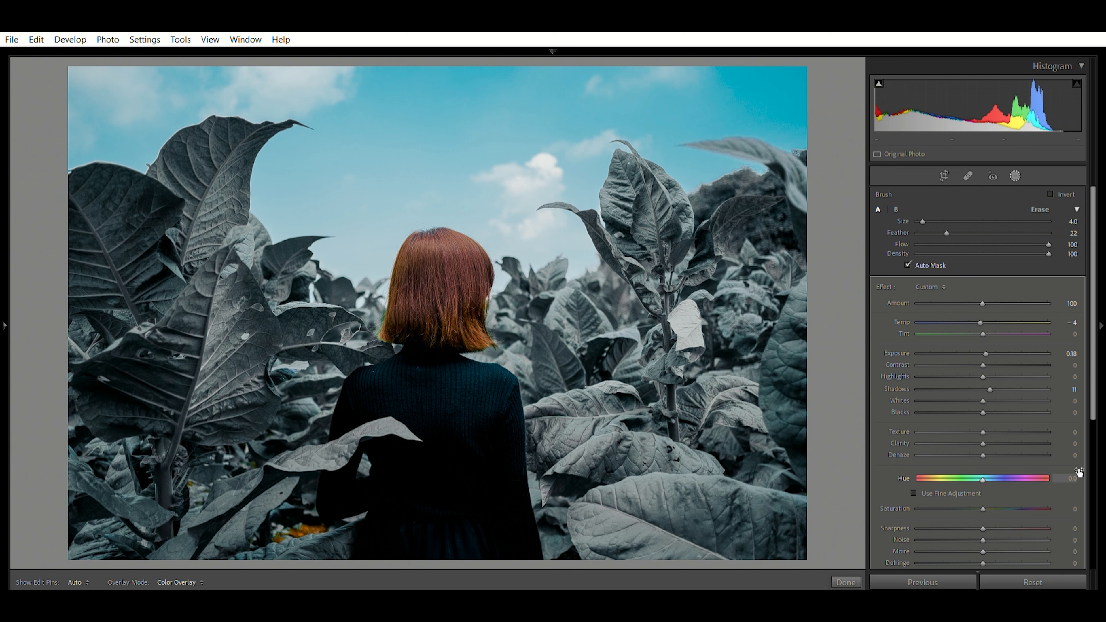
left_click_drag(983, 470, 1003, 462)
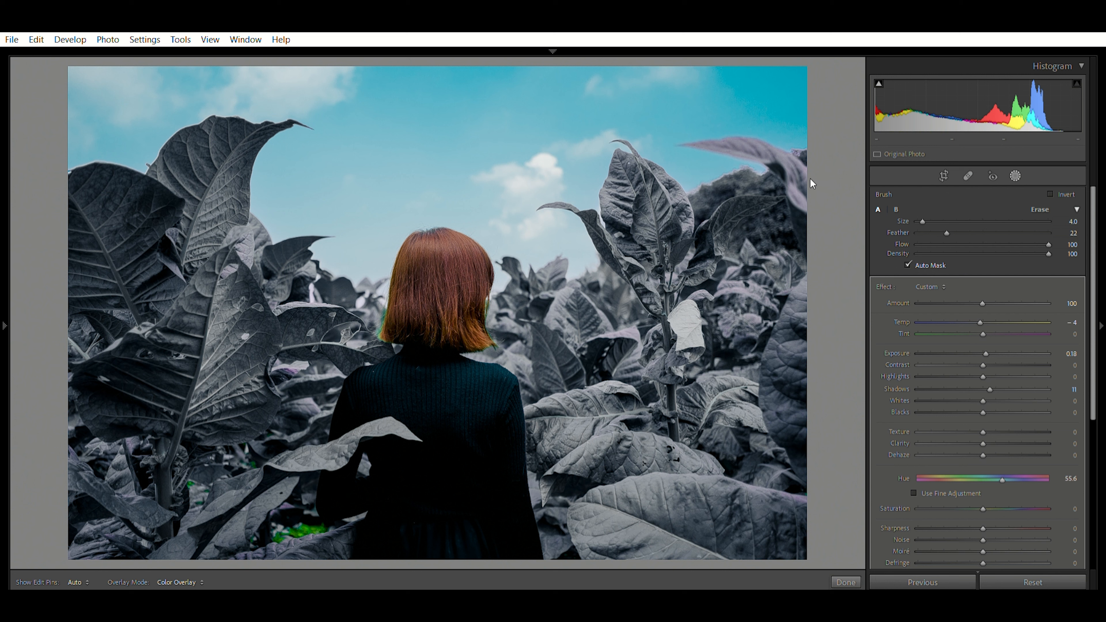
Add a new brush mask with Auto Mask on and paint over the bright green flower patch below the woman's elbow
left_click(815, 136)
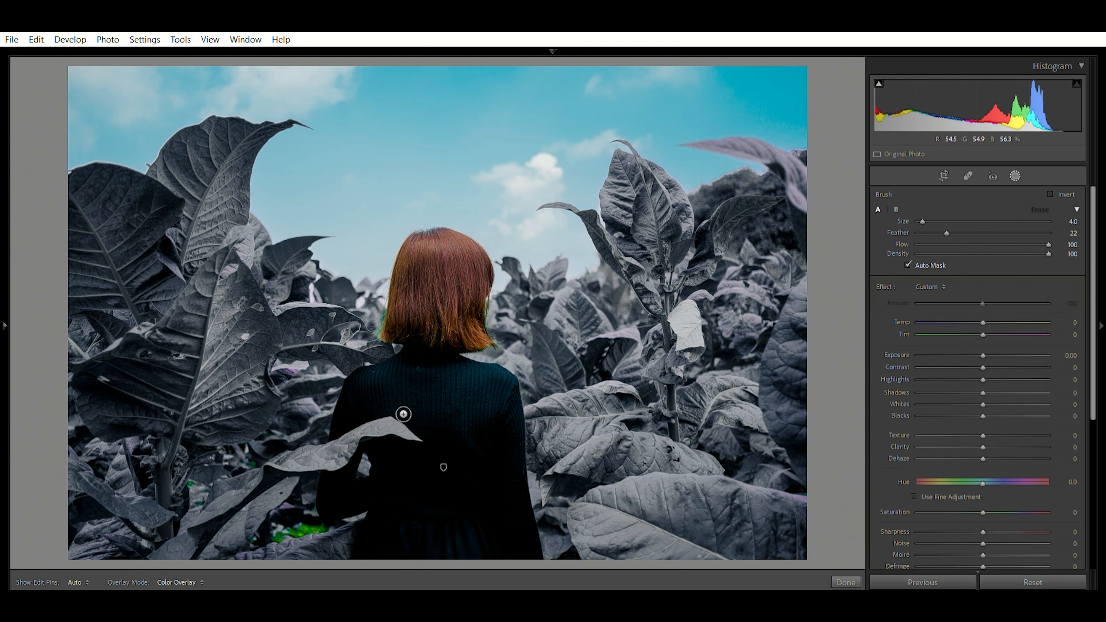
key("z")
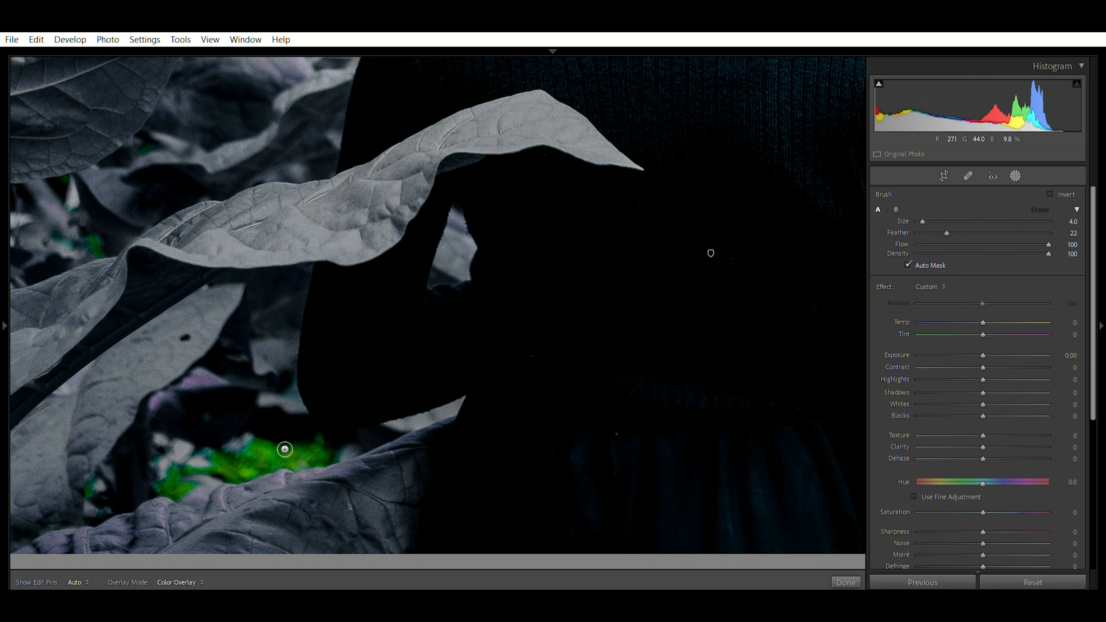
left_click(261, 451)
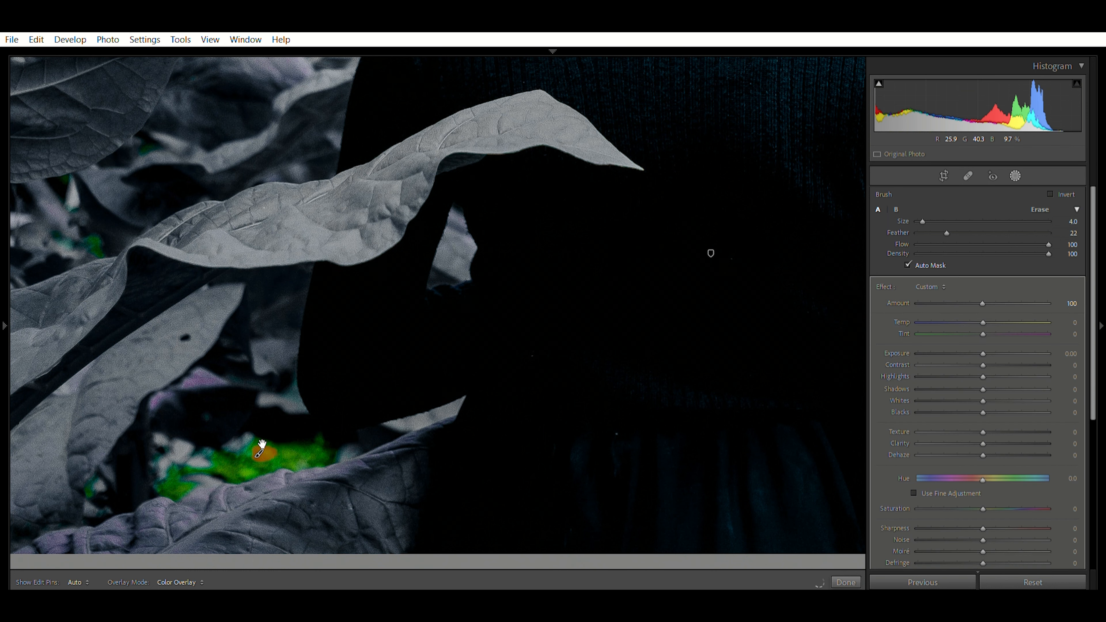
mouse_move(280, 454)
left_mouse_down()
mouse_move(219, 462)
mouse_move(331, 456)
mouse_move(326, 439)
mouse_move(312, 450)
mouse_move(253, 451)
left_mouse_up()
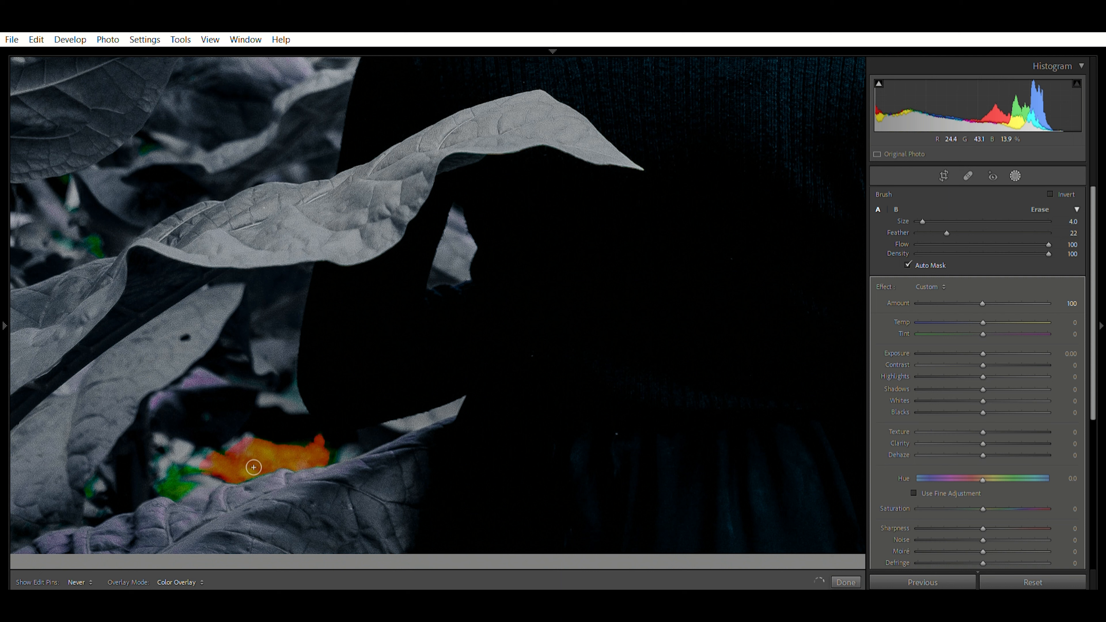
mouse_move(203, 462)
left_mouse_down()
mouse_move(172, 484)
mouse_move(207, 480)
left_mouse_up()
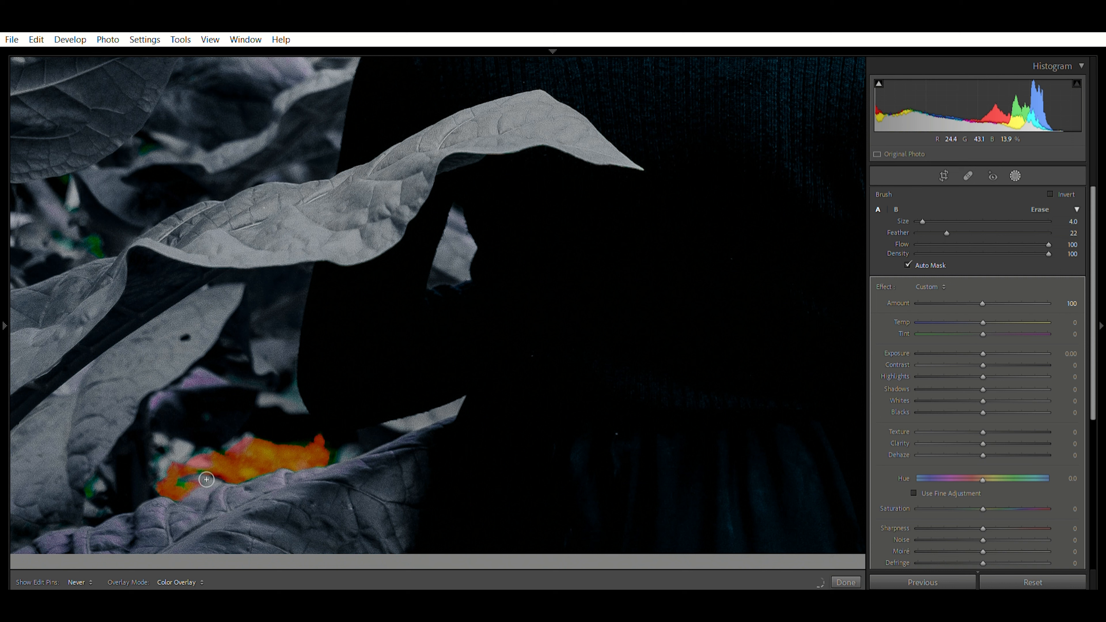
key("h")
key("h")
left_click(341, 458)
Add the green specks beside the flower patch and above the drooping leaf to the mask, using brush sizes 1.0 and 3.0
key("h")
key("bracketleft")
key("bracketleft")
key("bracketleft")
key("h")
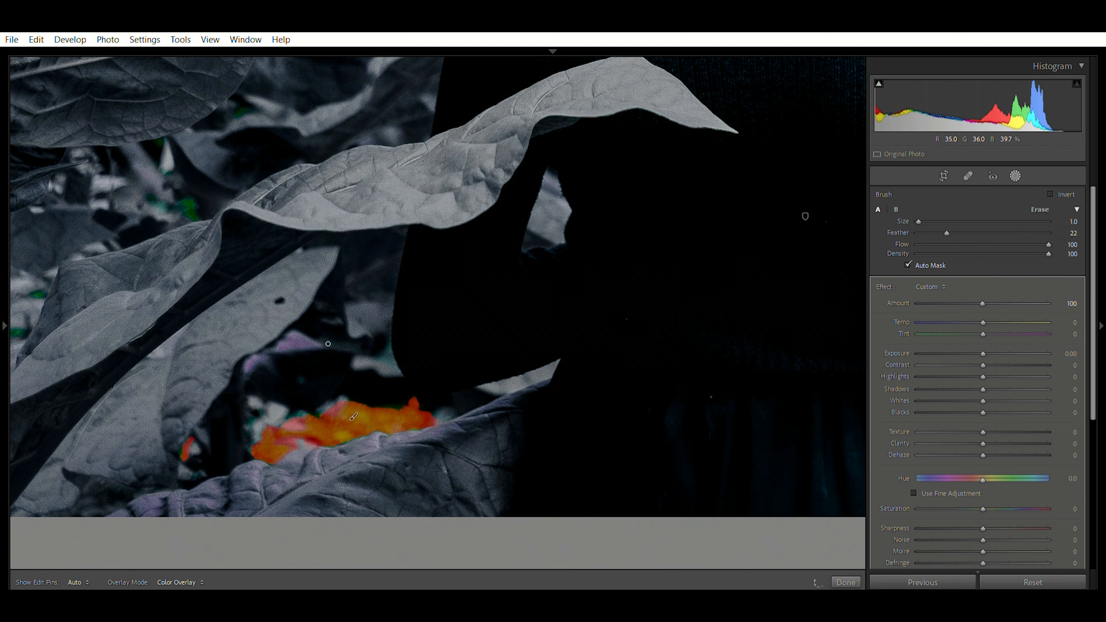
key("bracketright")
key("bracketright")
scroll(166, 247, "up", 4)
key("h")
left_click(191, 374)
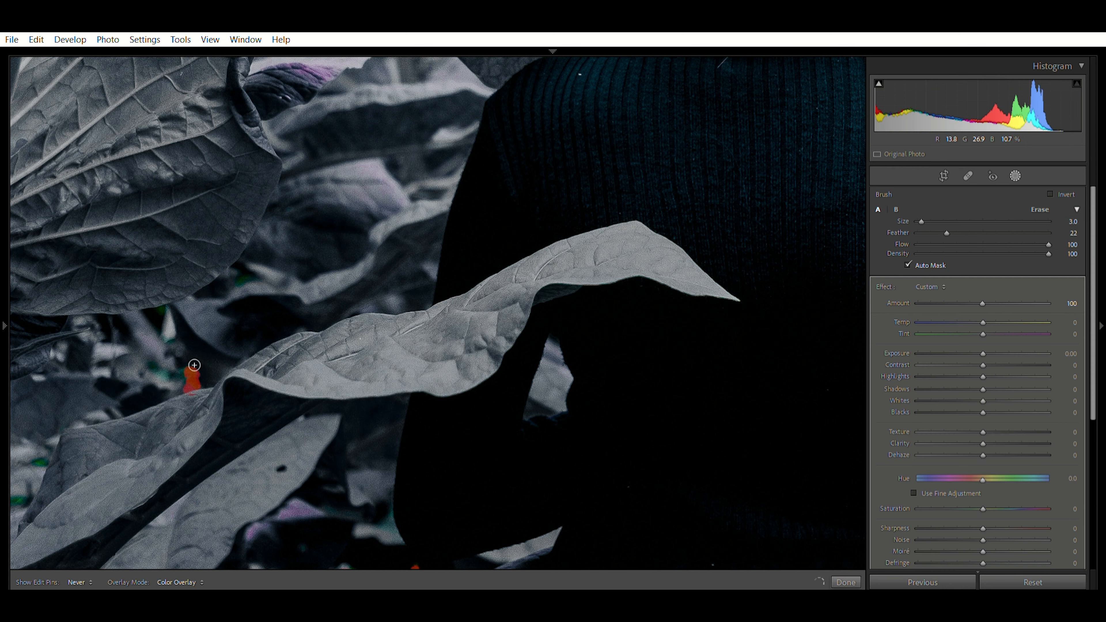
Paint the small green spots between the thick plant stem and the drooping leaf into the mask with brush size 3.0
key("z")
key("z")
scroll(287, 427, "left", 6)
key("h")
left_click_drag(279, 433, 277, 422)
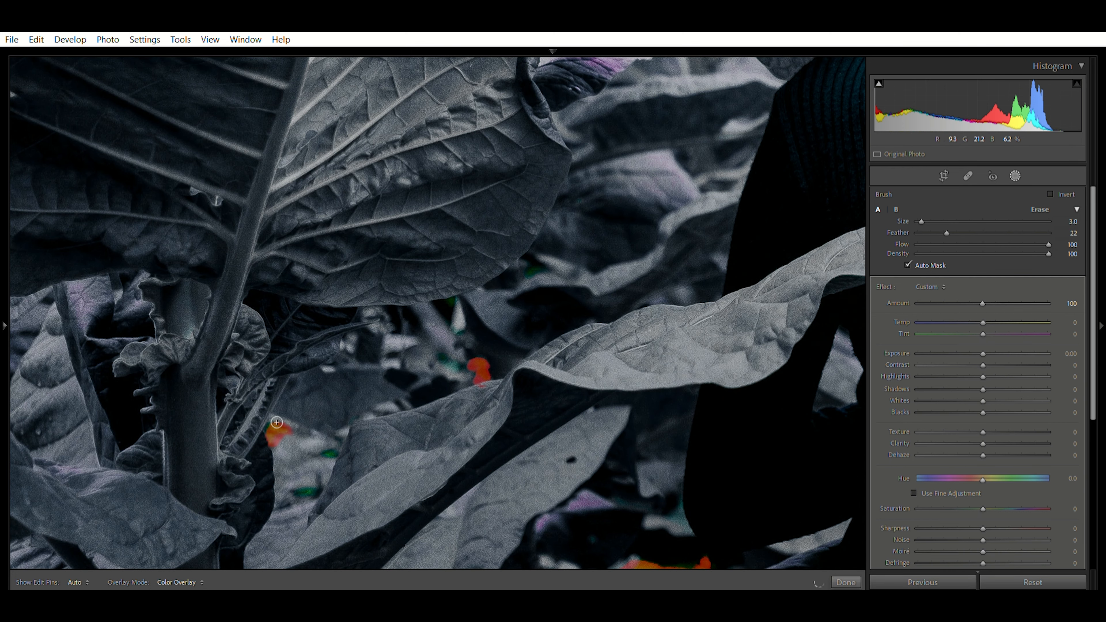
left_click(317, 489)
left_click(333, 453)
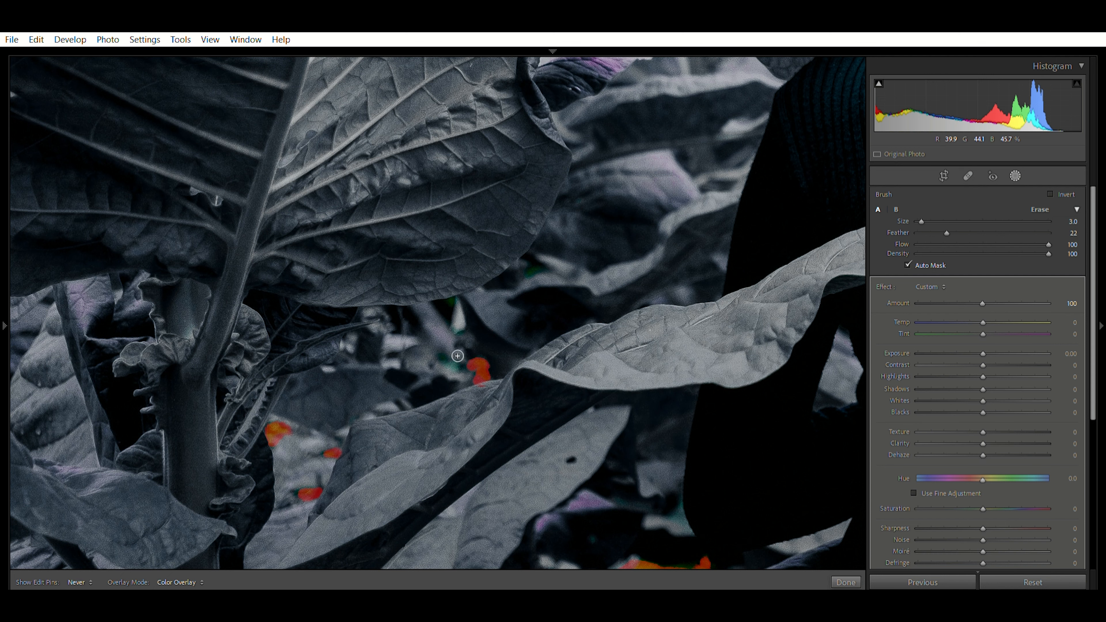
key("z")
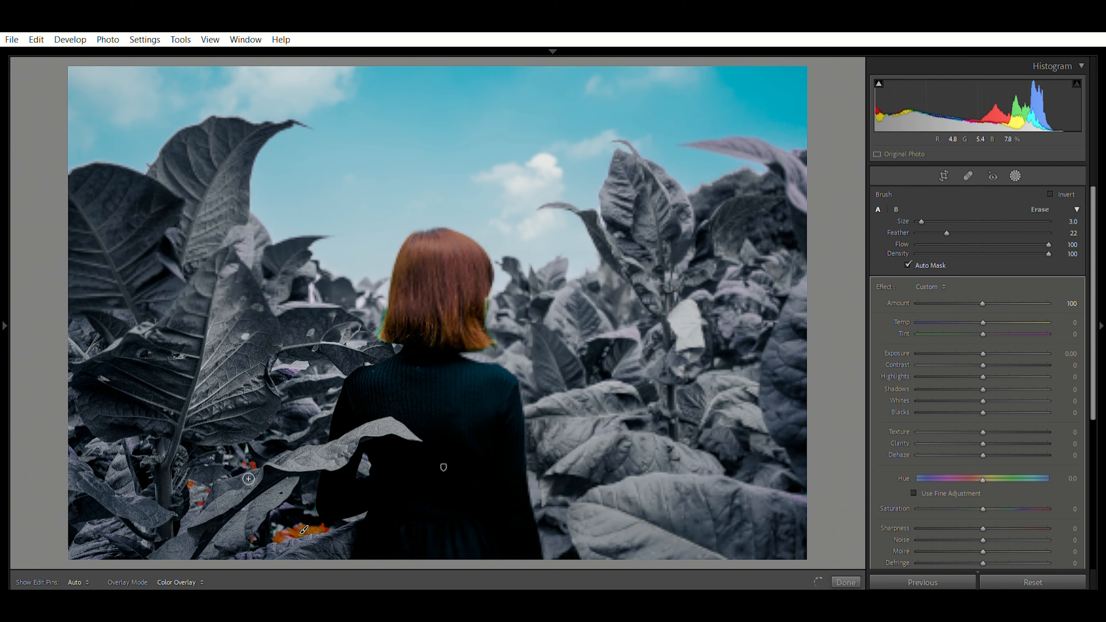
key("z")
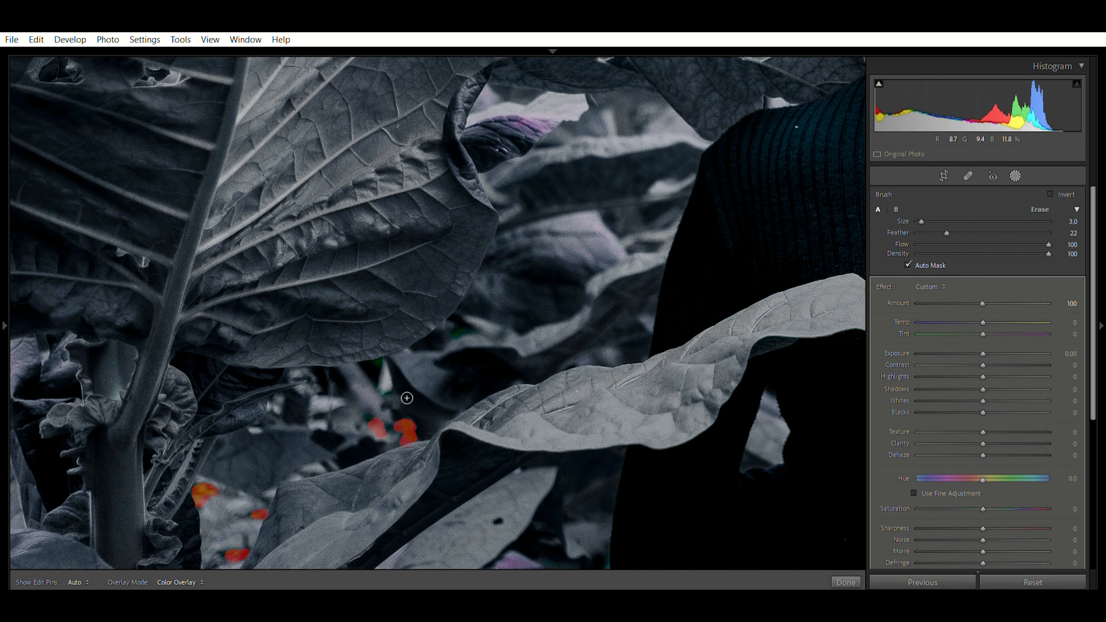
key("z")
Set the green-patch mask's Temp to -28, Shadows to 14, Hue to 32.7 and Saturation to -100, and close masking
left_click_drag(966, 311, 964, 311)
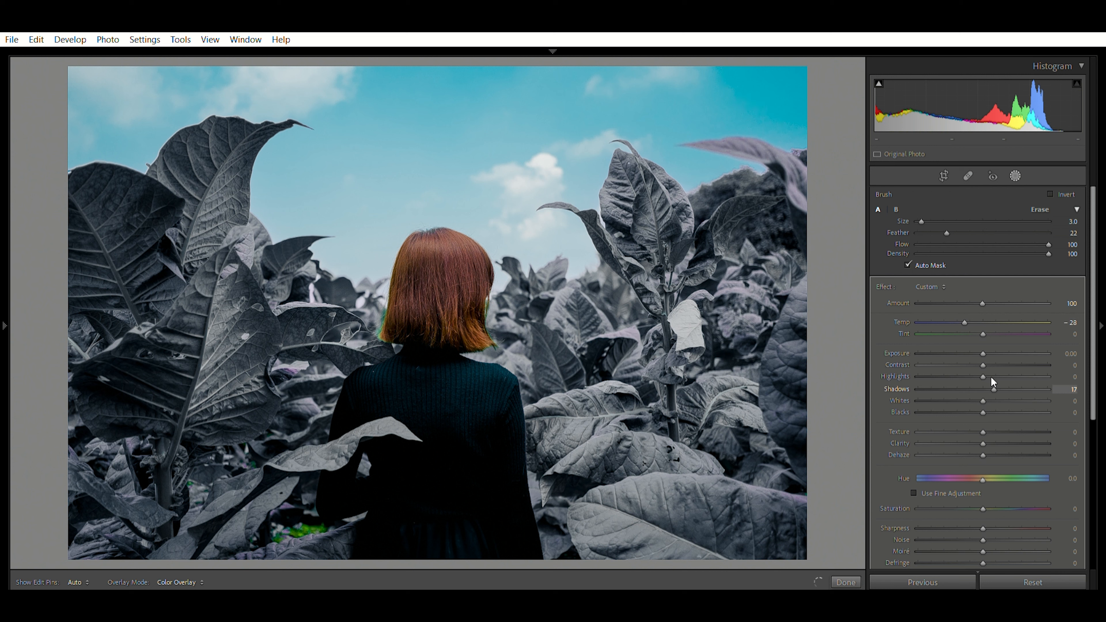
left_click(1074, 479)
key("Return")
left_click_drag(971, 506, 867, 511)
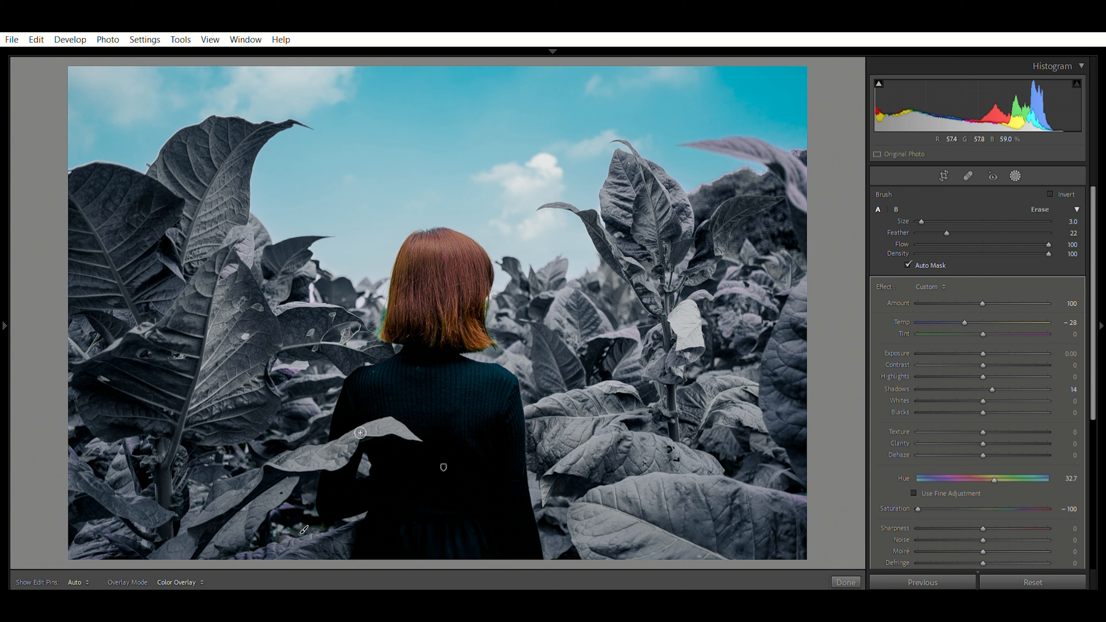
key("k")
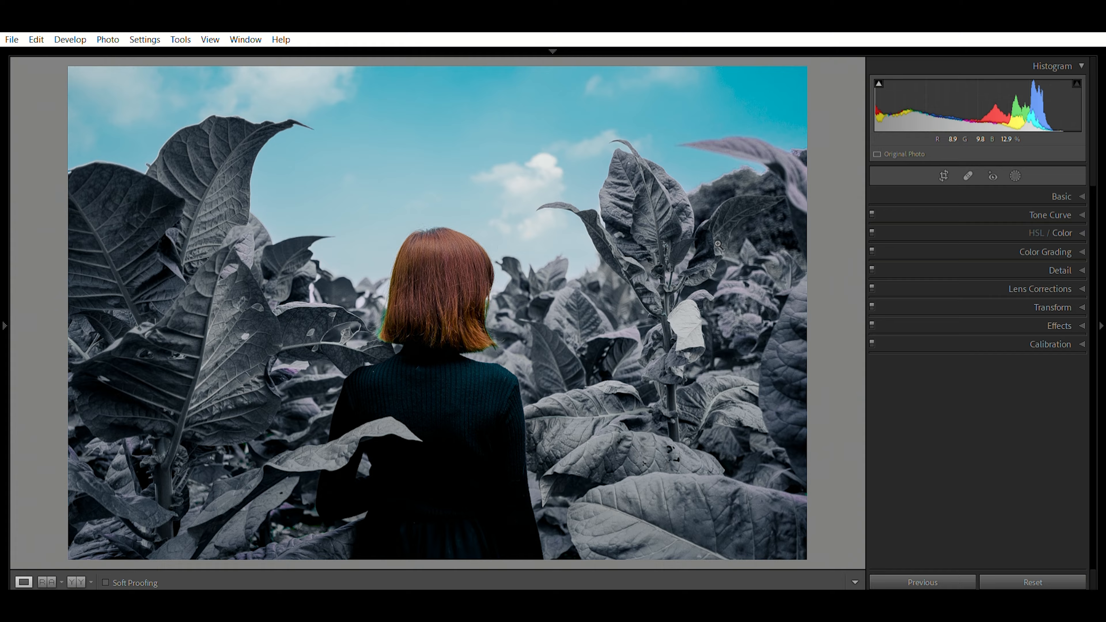
Hide the side panels, compare the photo before and after the edit, and return to the single-photo view
key("Tab")
left_click(77, 582)
left_click(818, 393)
left_click_drag(818, 393, 942, 335)
left_click(942, 334)
key("y")
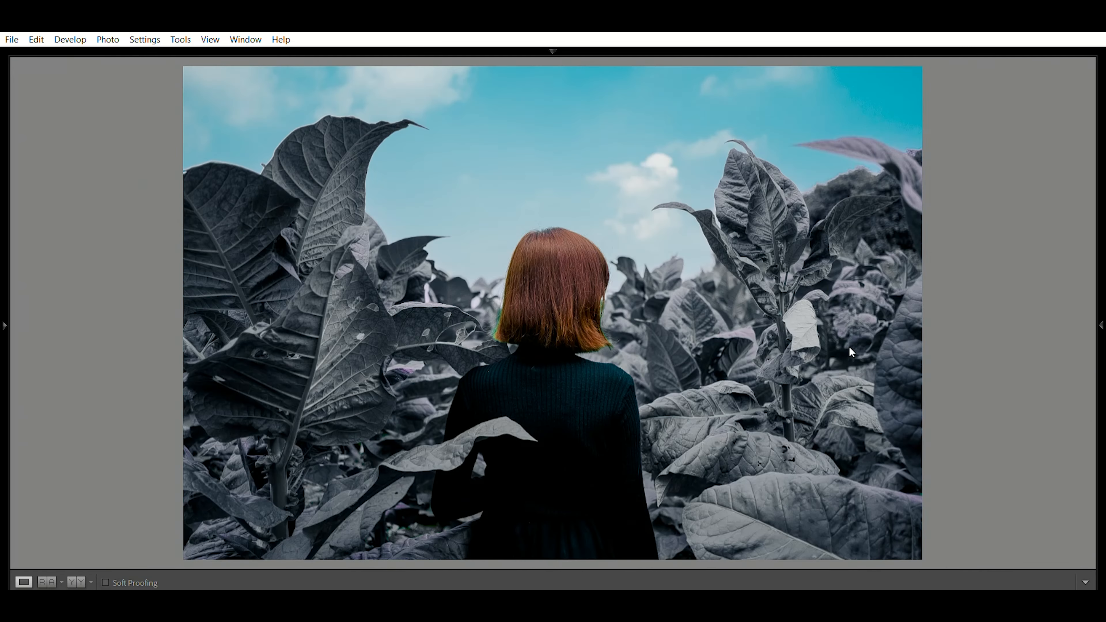